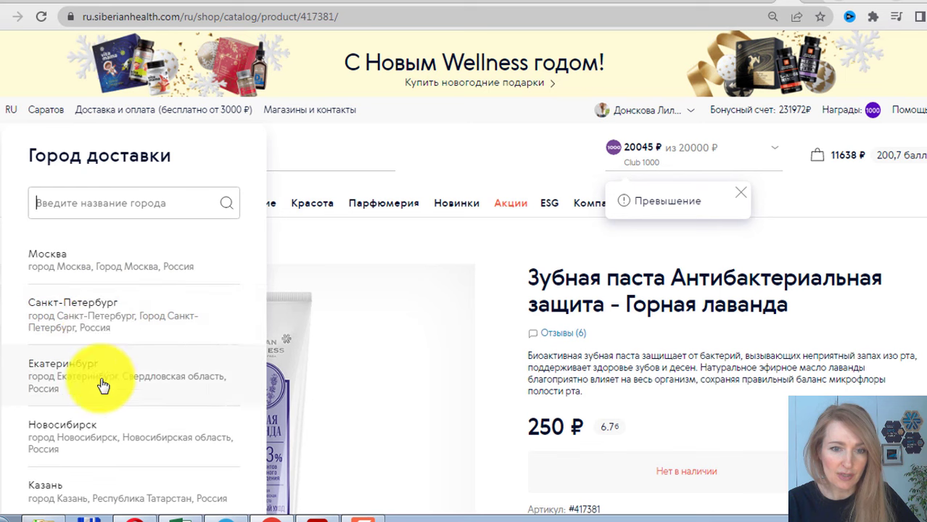
- Change the delivery city to Екатеринбург and check whether the Горная лаванда toothpaste can be ordered there
click(101, 381)
click(77, 263)
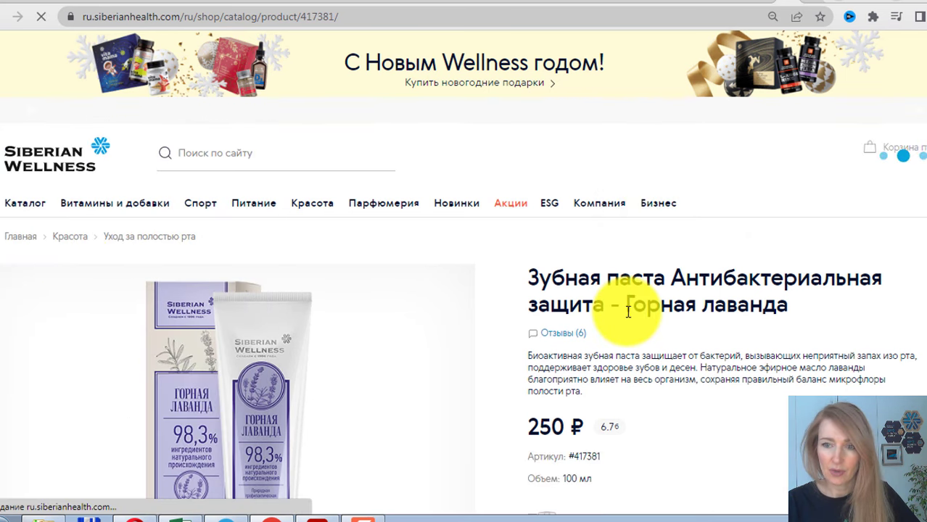
scroll(627, 320, down, 2)
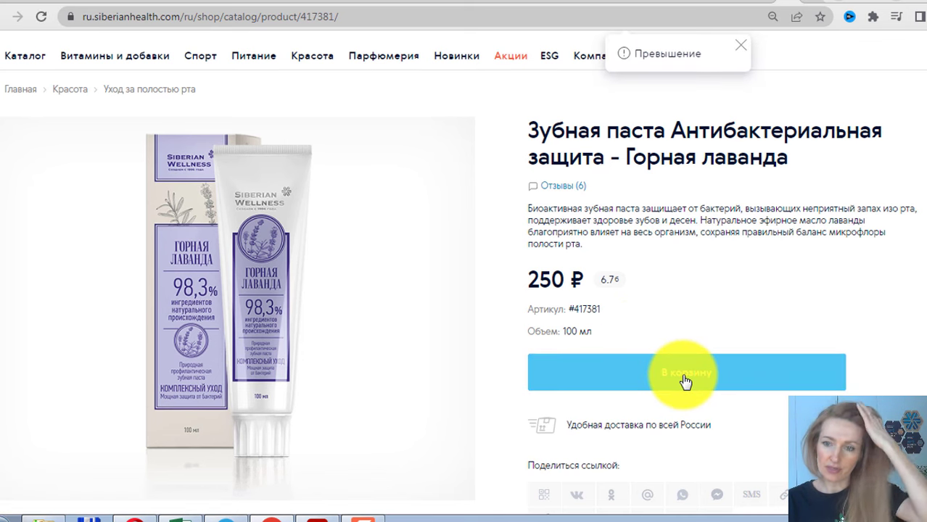
click(685, 383)
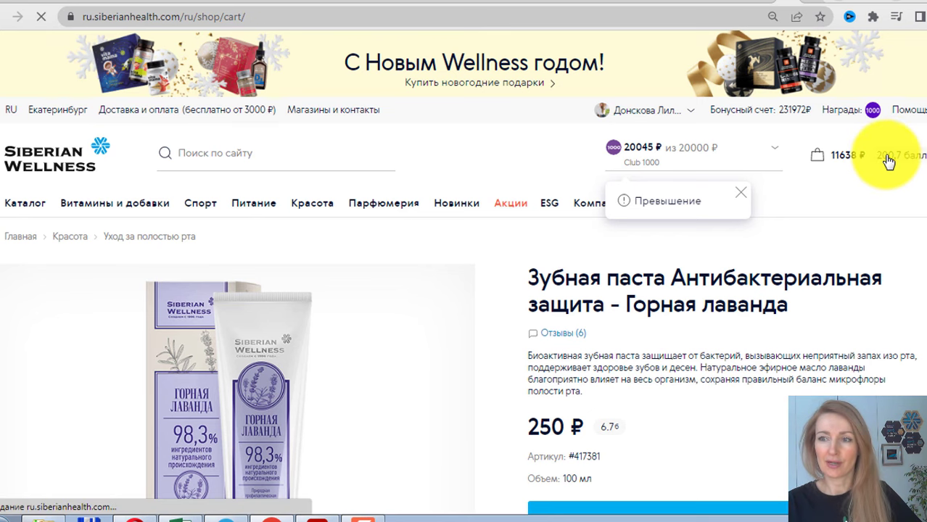
- Open the order checkout to review the delivery methods offered for Екатеринбург and return to the cart
scroll(801, 353, down, 5)
click(776, 401)
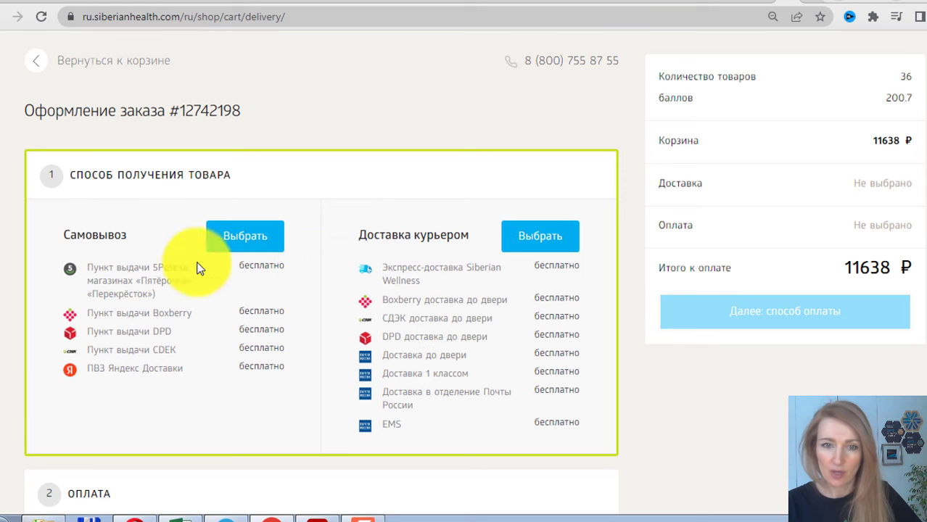
click(35, 59)
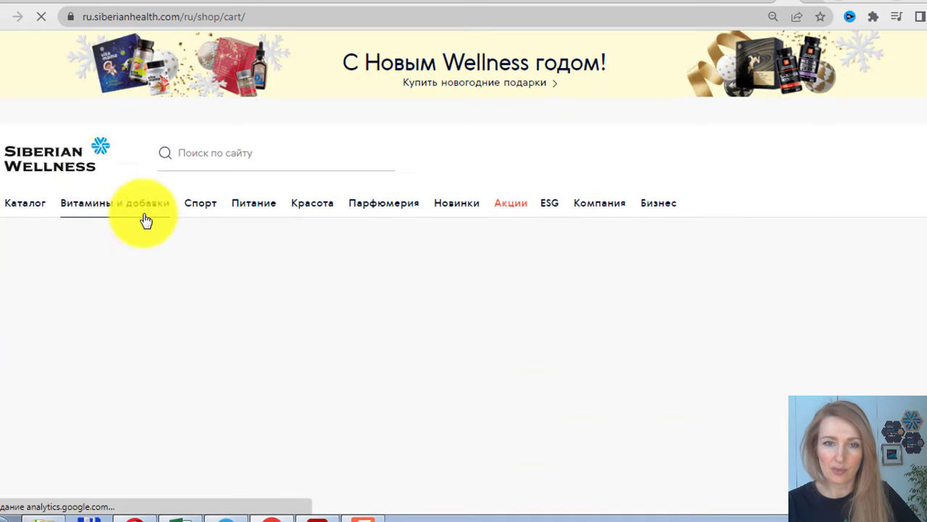
- Change the delivery city to Саратов in Саратовская область, searching for it by name
click(58, 113)
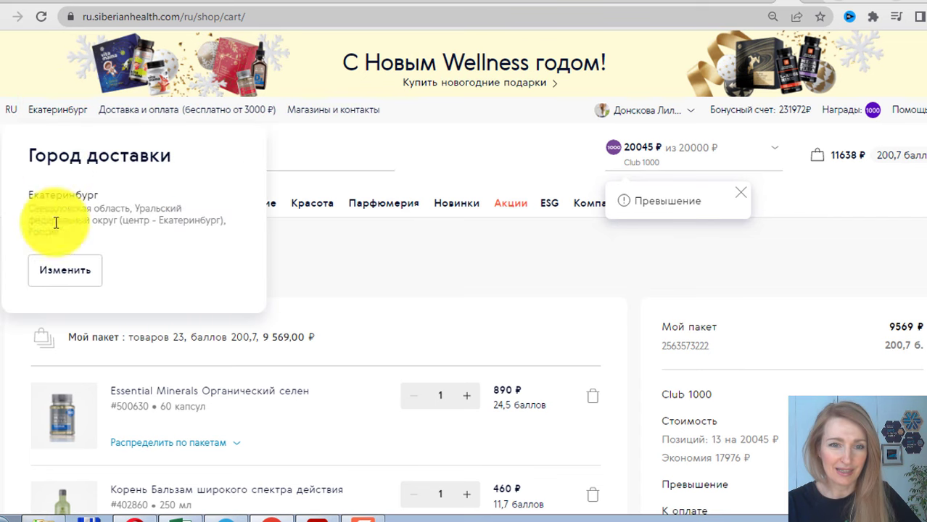
click(62, 270)
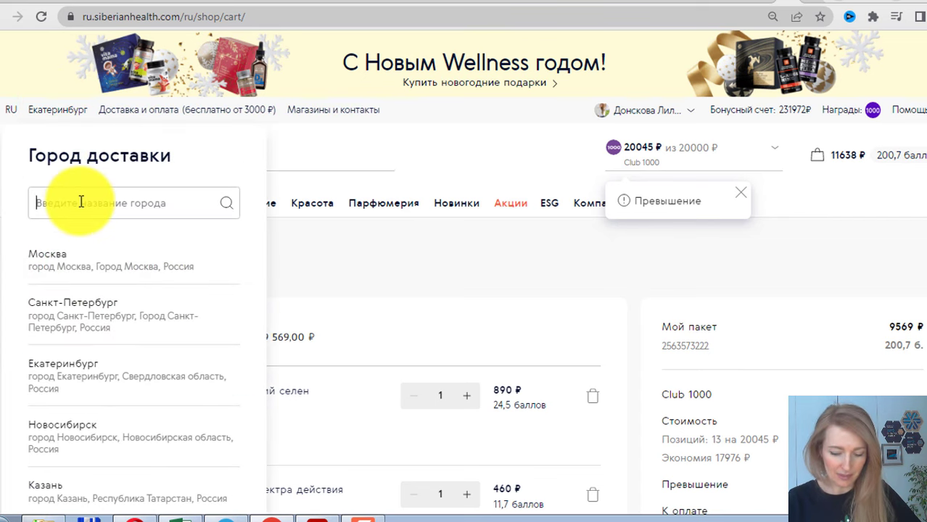
text(саратов)
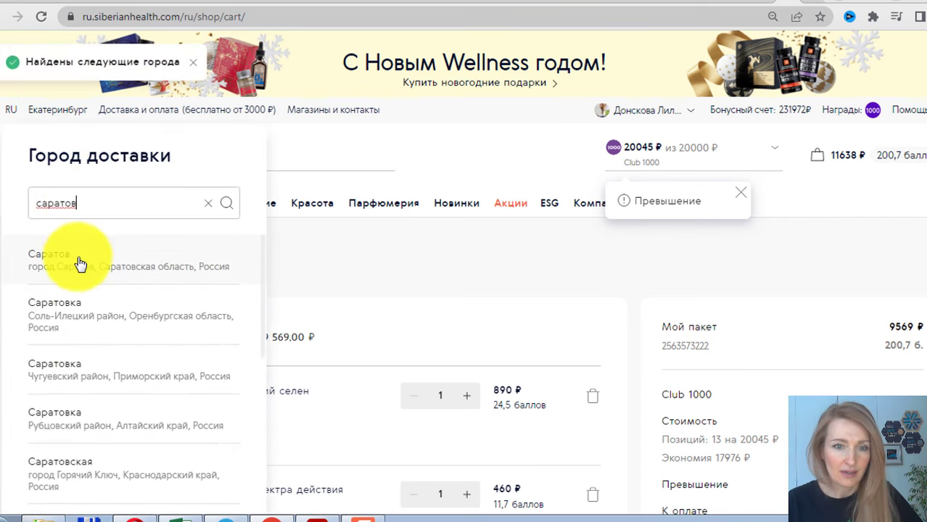
click(78, 263)
click(85, 250)
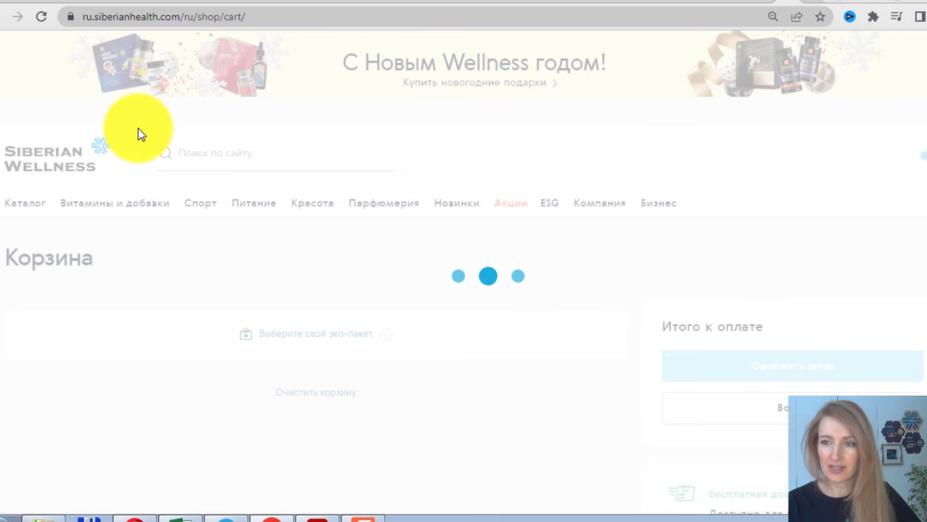
- Proceed from the cart to checkout and choose courier delivery as the way to receive the order
scroll(758, 321, down, 5)
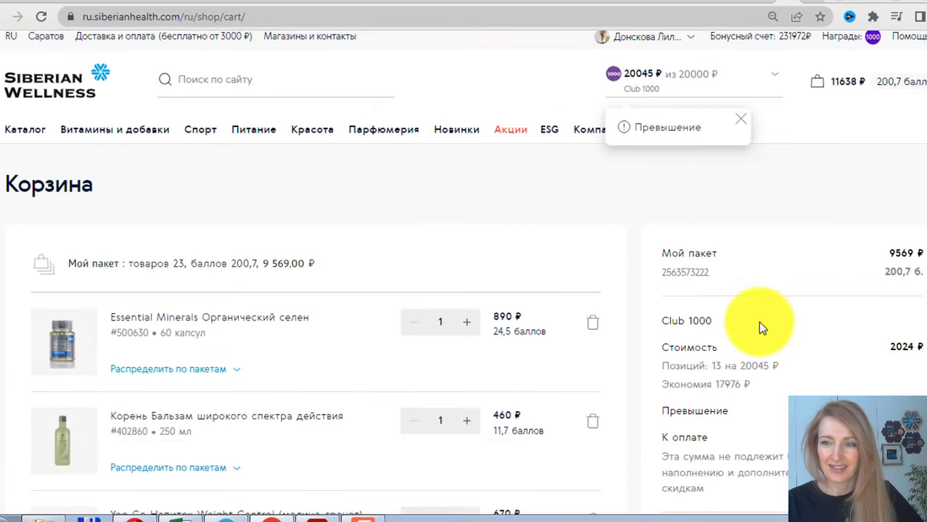
click(782, 403)
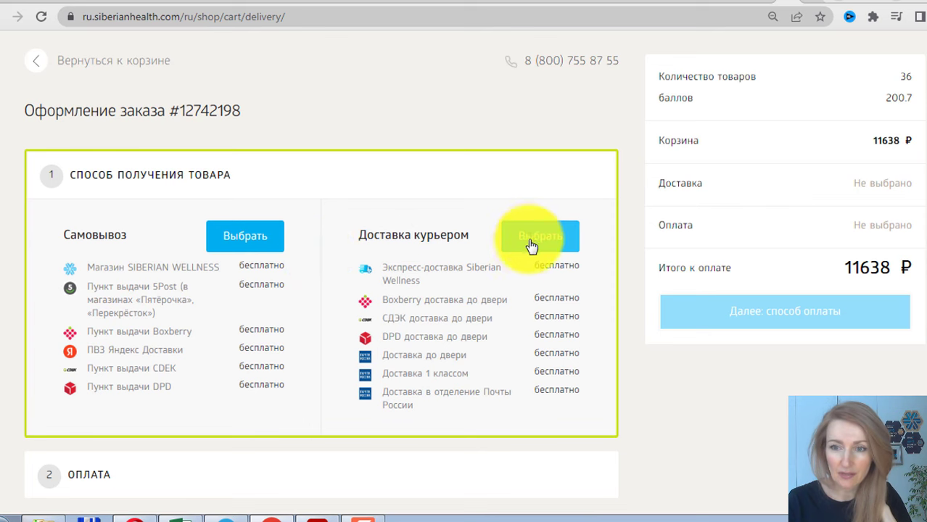
click(540, 237)
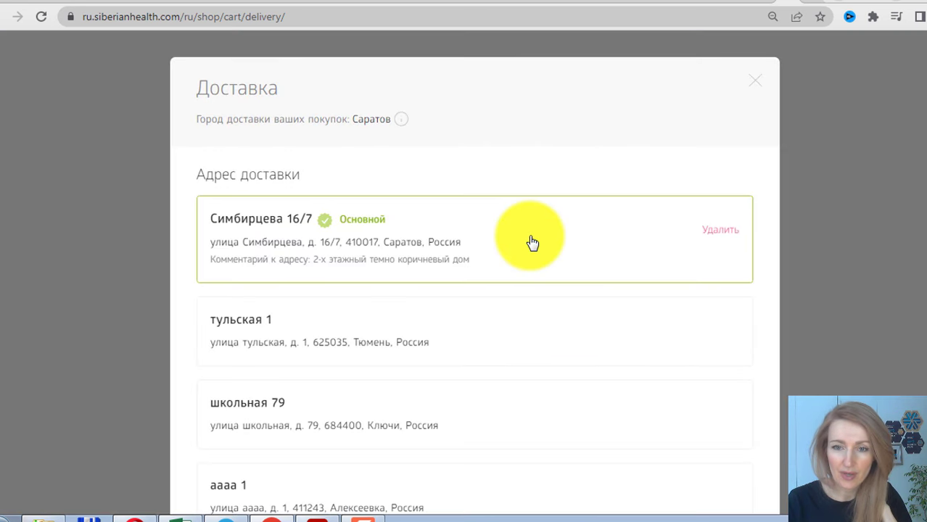
- Review the list of products that Экспресс-доставка Siberian Wellness cannot deliver and close it without removing anything
scroll(523, 262, down, 4)
scroll(523, 262, down, 10)
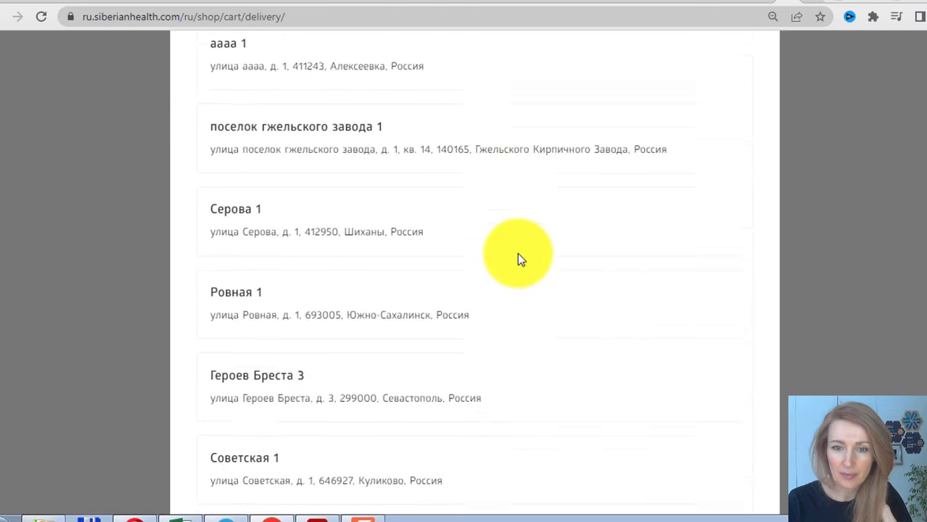
scroll(518, 259, down, 3)
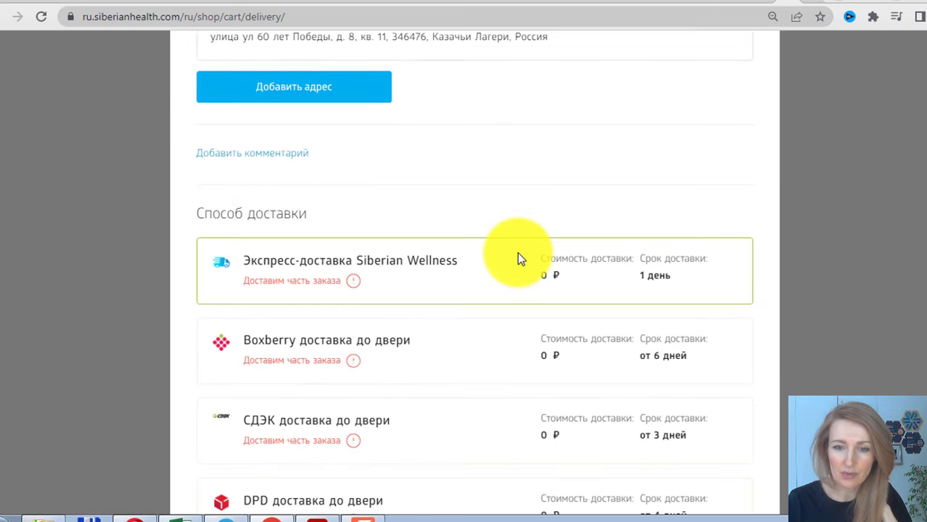
click(320, 288)
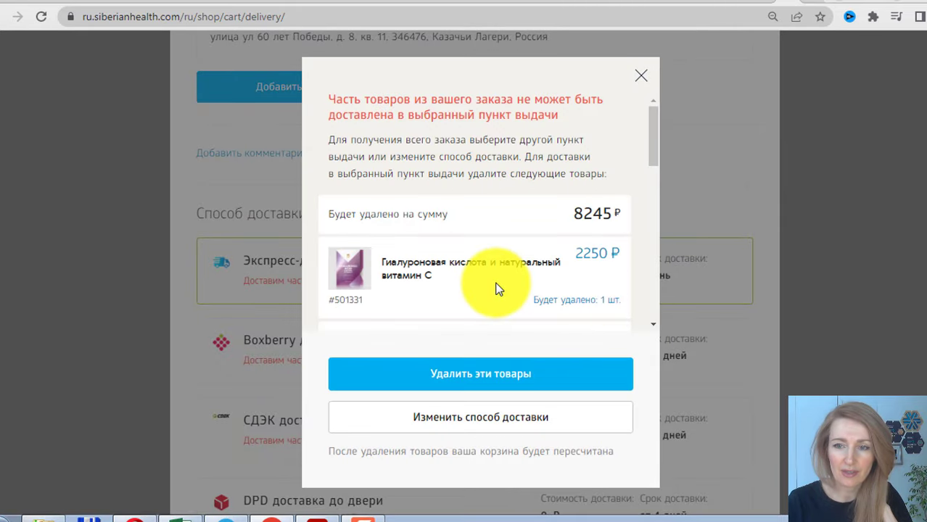
scroll(492, 285, down, 2)
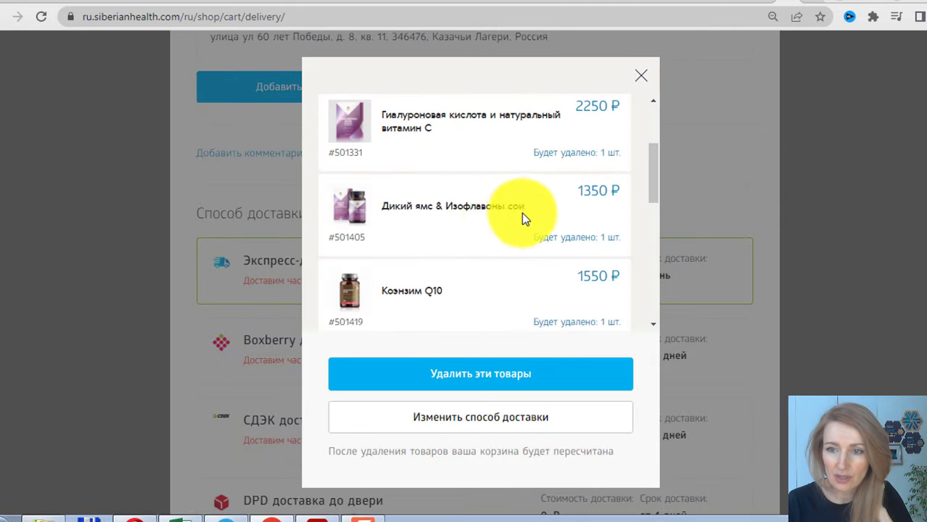
scroll(521, 214, down, 2)
scroll(490, 241, down, 4)
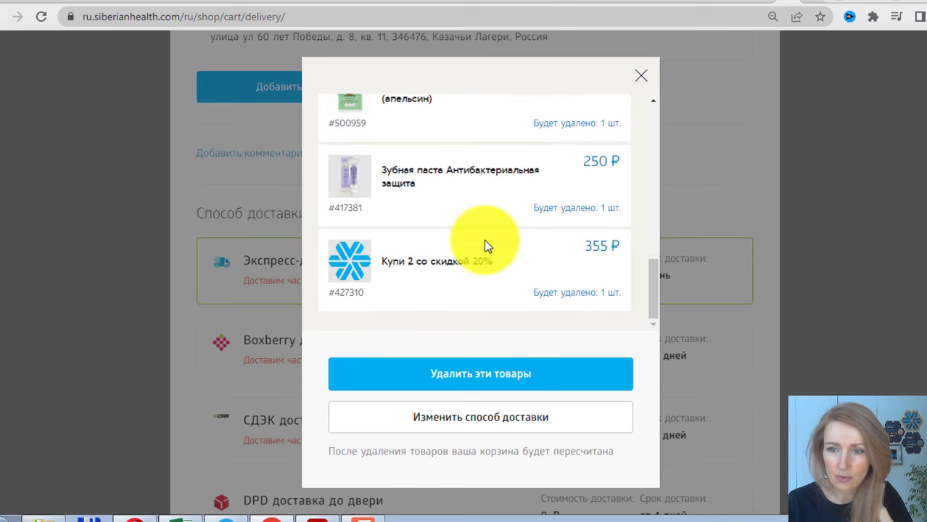
click(642, 76)
- Compare the courier delivery methods and re-examine every product excluded from Экспресс-доставка Siberian Wellness
scroll(363, 341, down, 5)
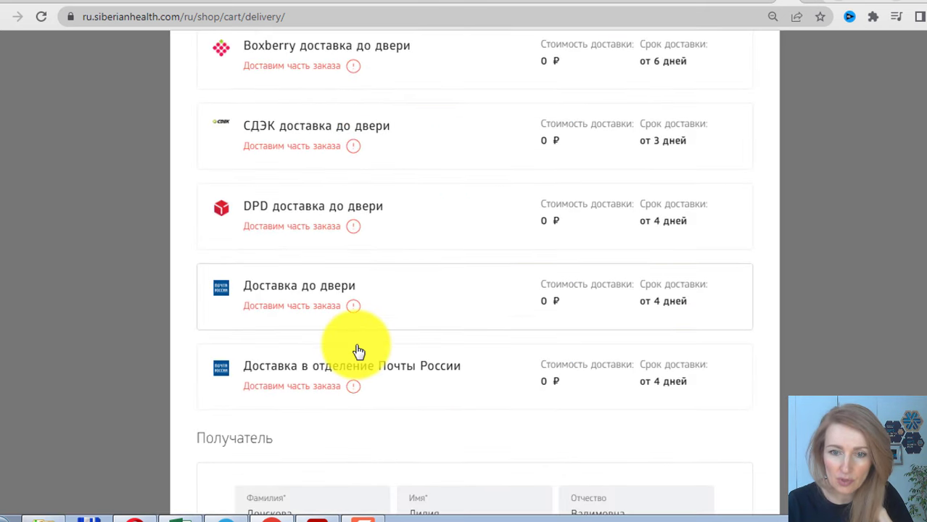
scroll(359, 349, up, 5)
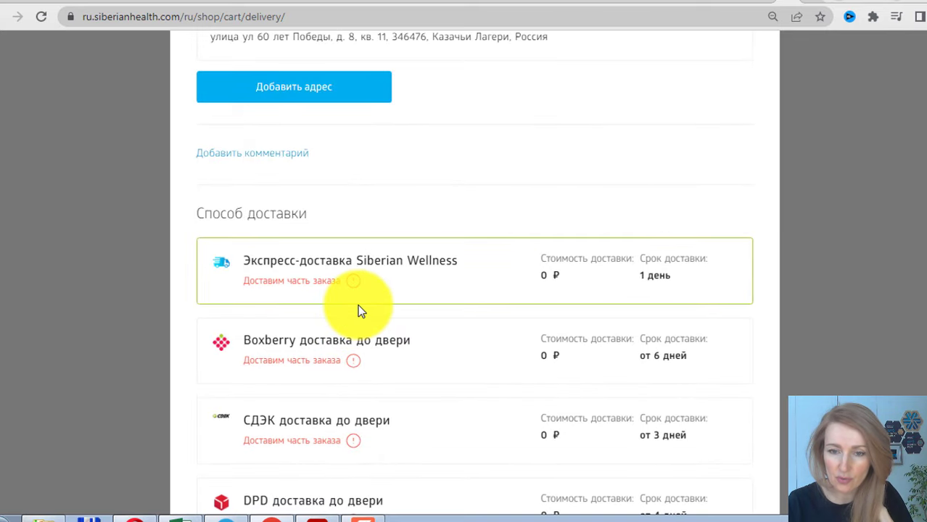
scroll(385, 316, down, 1)
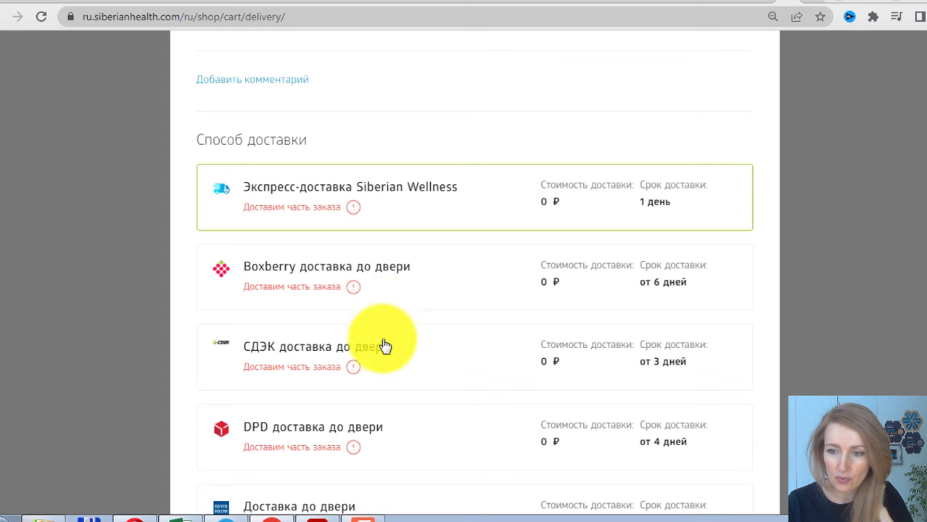
scroll(352, 288, up, 1)
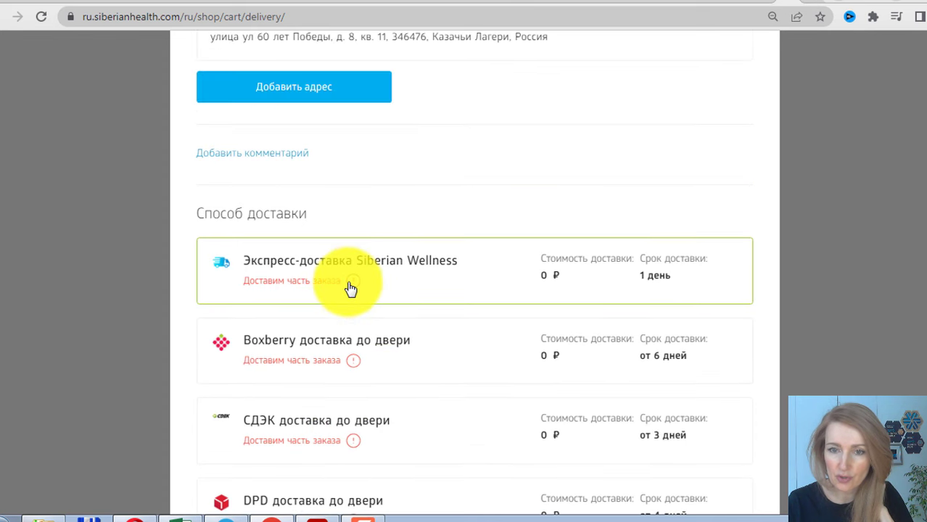
click(309, 285)
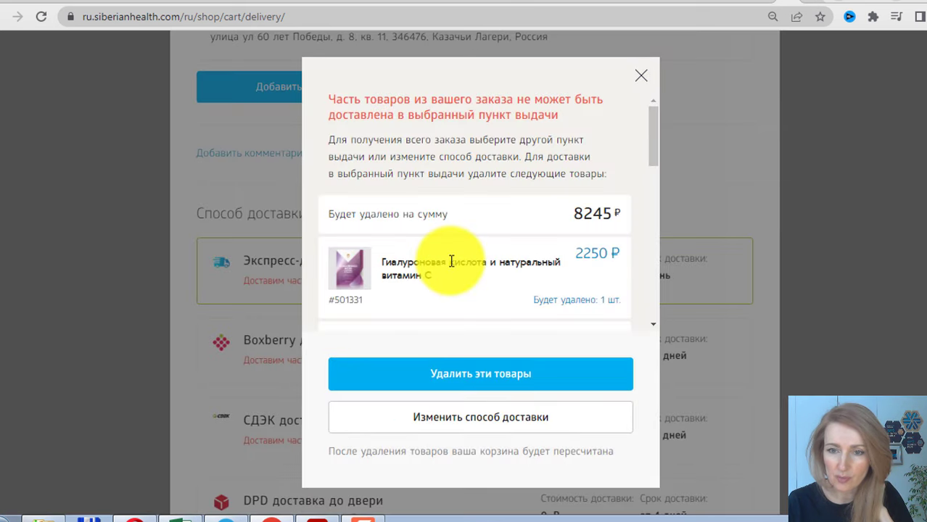
scroll(488, 269, down, 1)
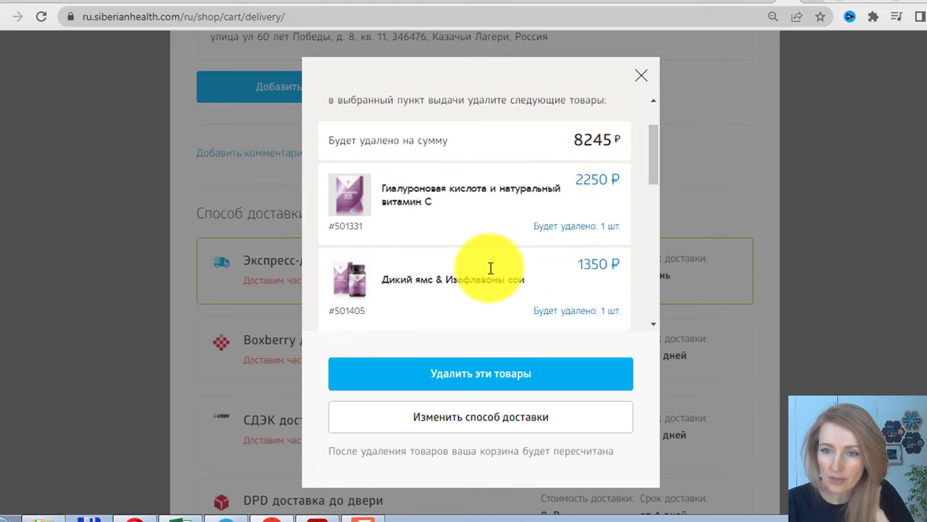
scroll(435, 285, down, 1)
scroll(441, 285, down, 2)
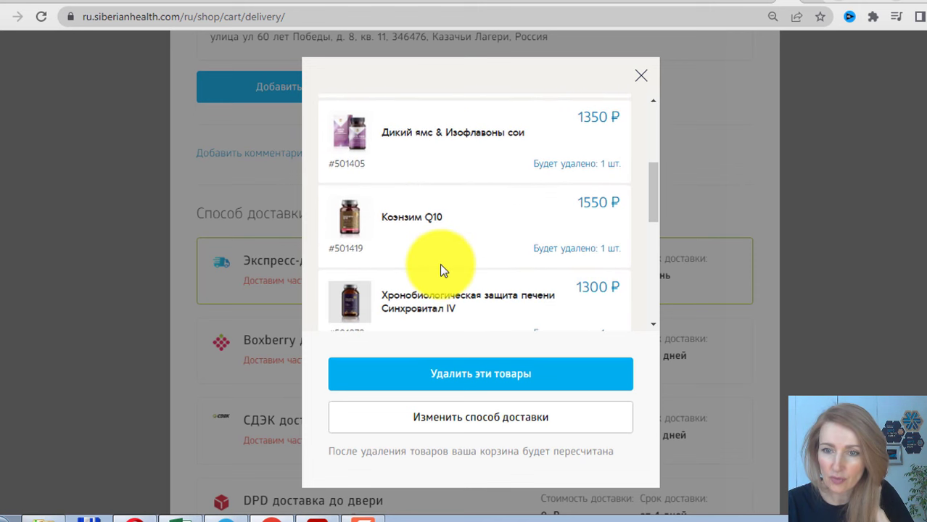
scroll(440, 264, down, 1)
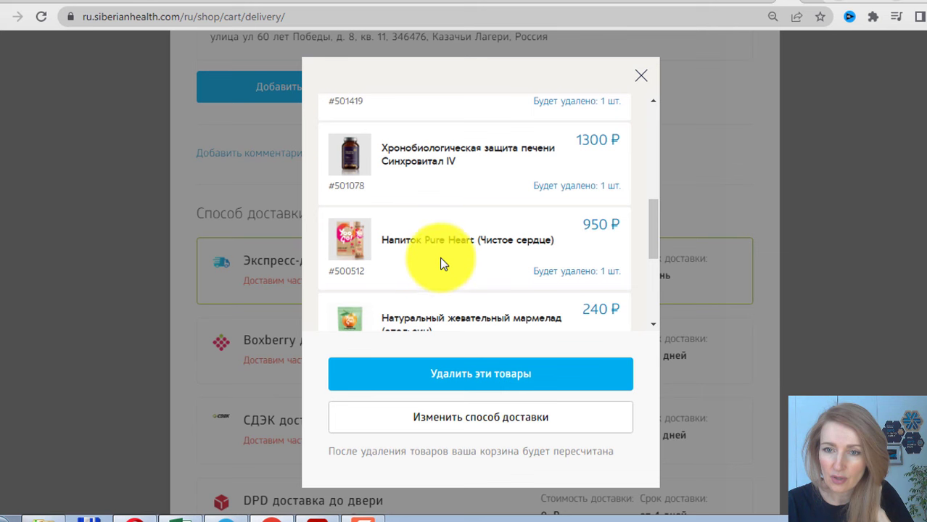
scroll(440, 260, down, 2)
scroll(441, 264, down, 1)
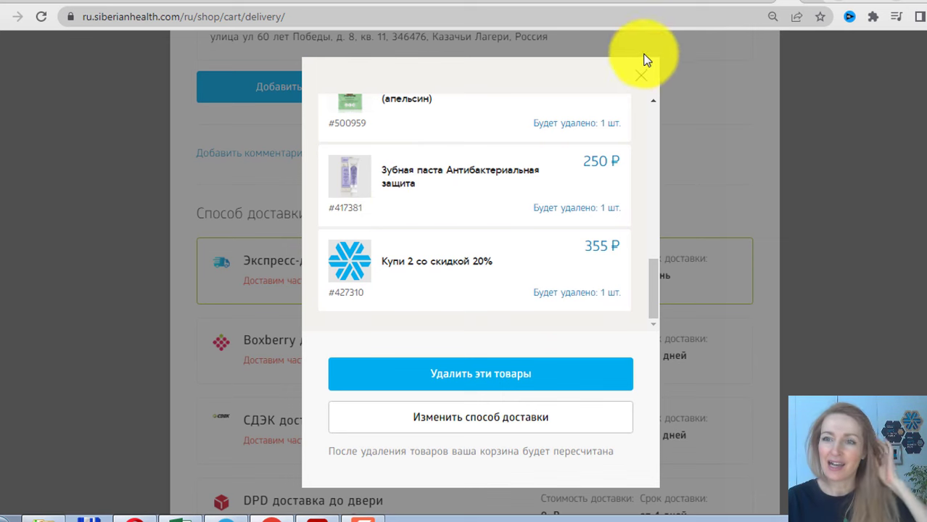
click(643, 79)
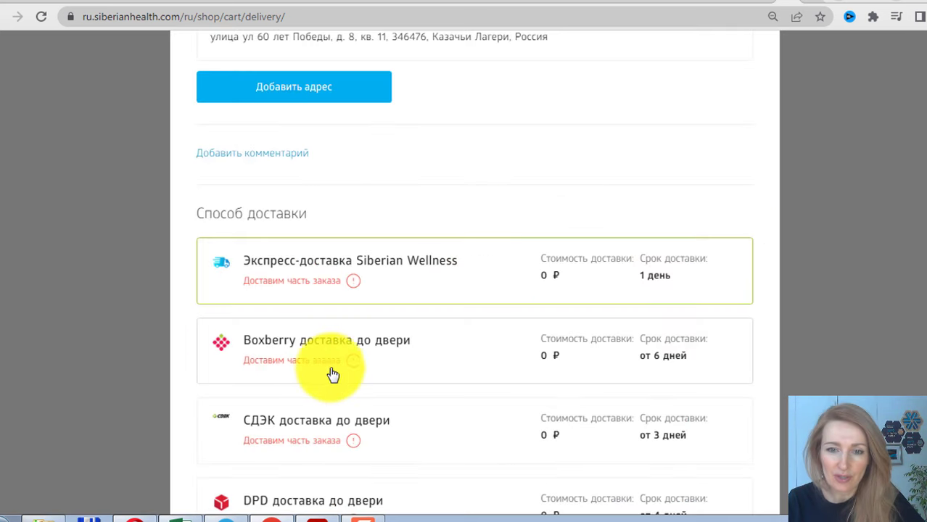
- Examine which products would be removed for СДЭК доставка до двери, keeping them all in the order
click(286, 445)
scroll(488, 221, down, 2)
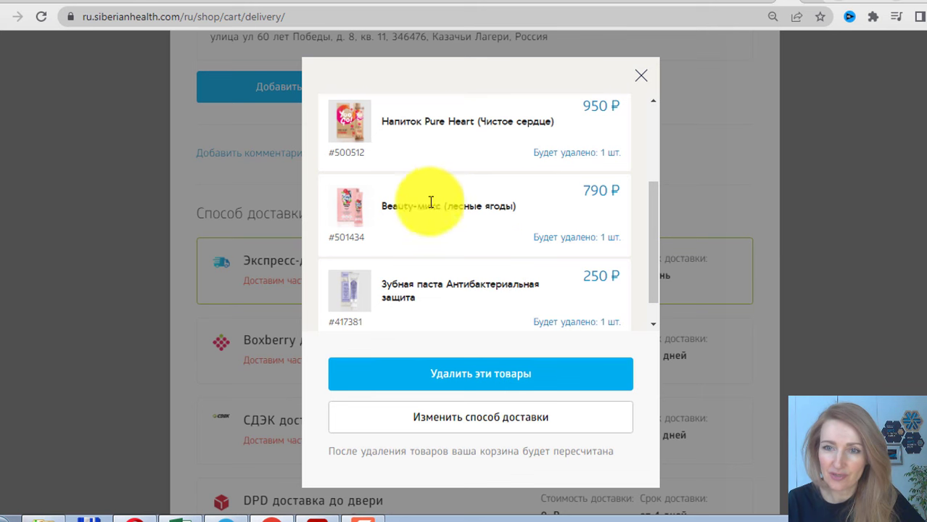
scroll(428, 240, down, 1)
scroll(435, 259, up, 1)
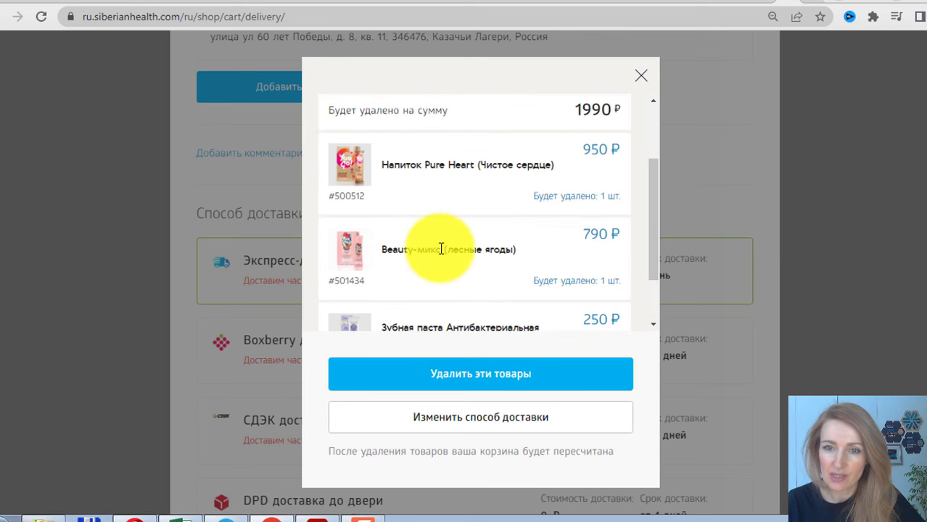
scroll(442, 233, down, 1)
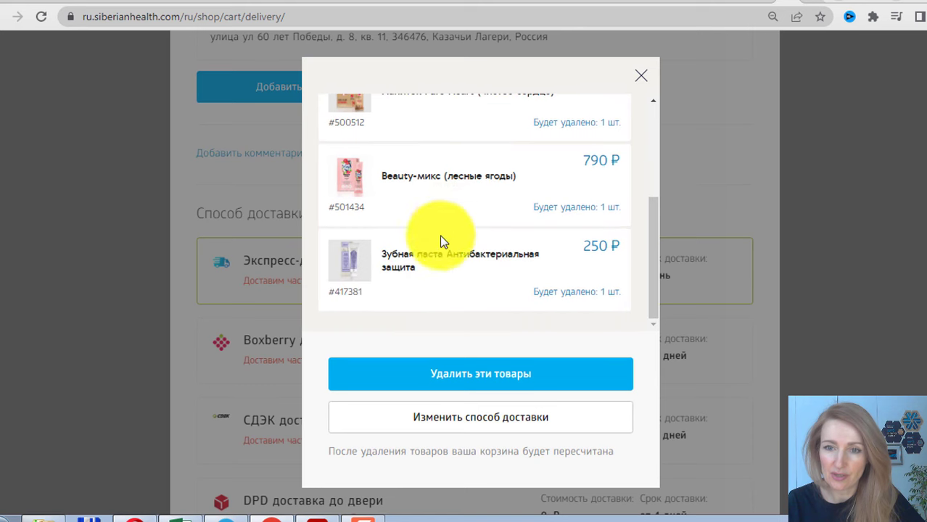
scroll(414, 203, up, 1)
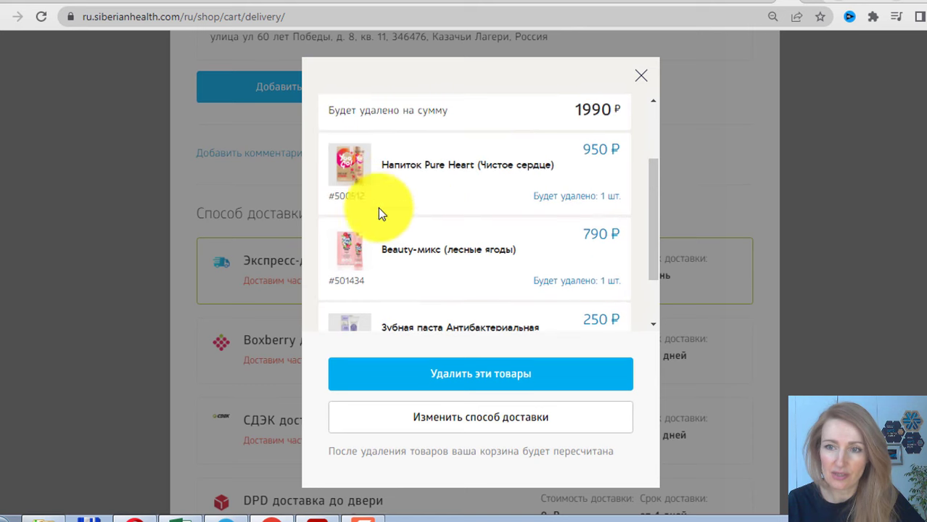
click(644, 76)
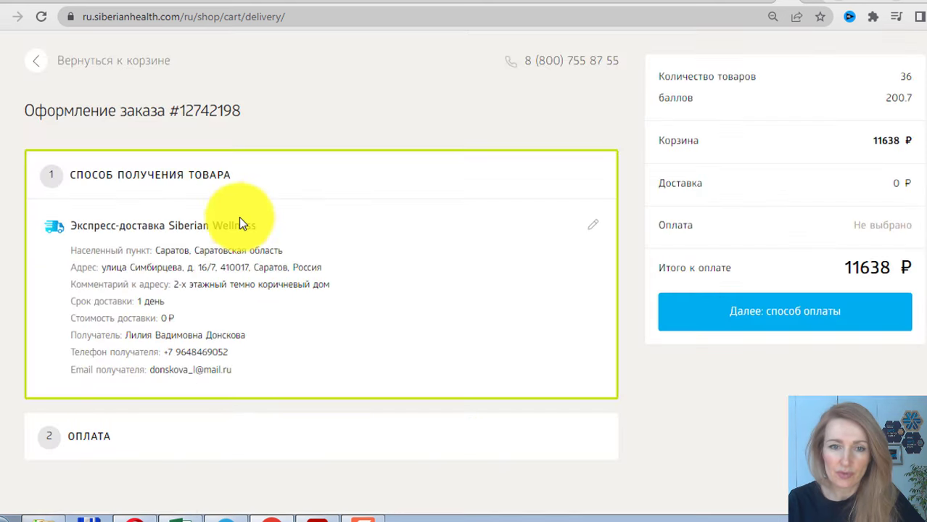
- Return to the cart and set the quantity of Корень Бальзам широкого спектра действия to 2
click(45, 59)
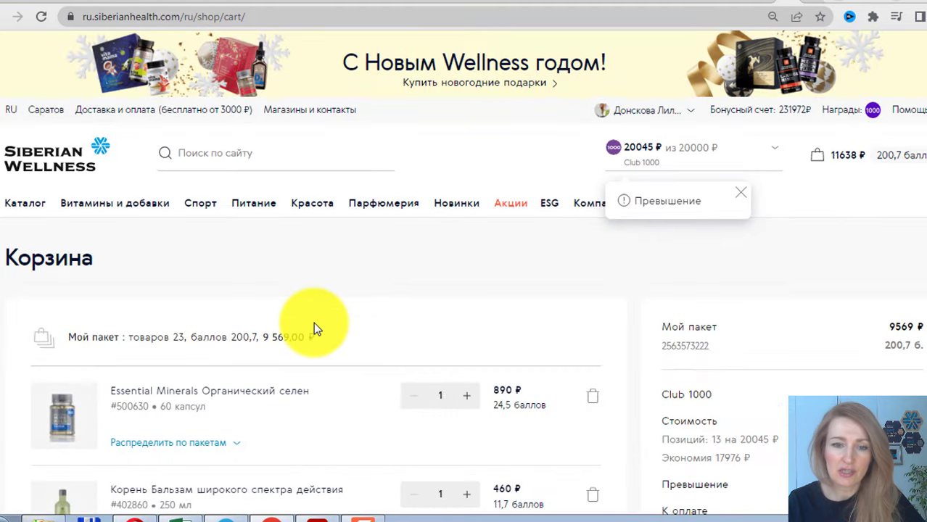
scroll(313, 326, down, 2)
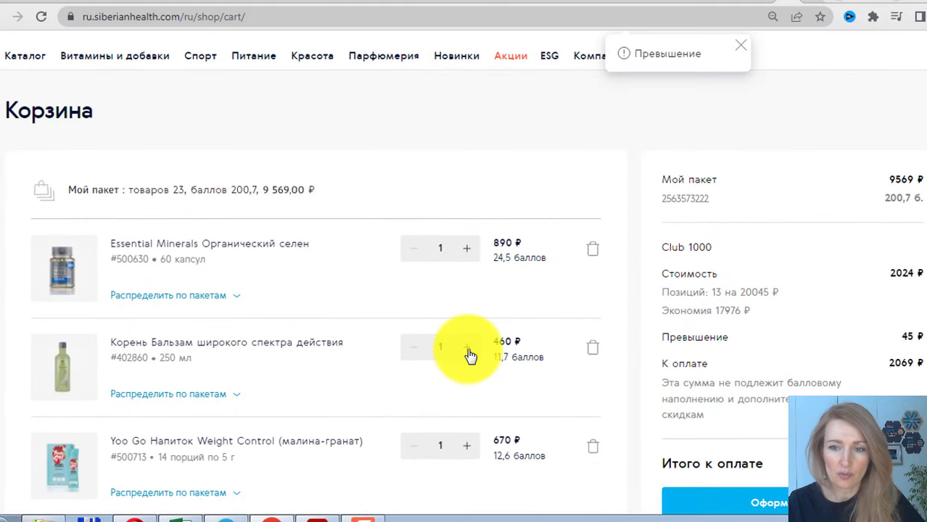
scroll(399, 348, down, 3)
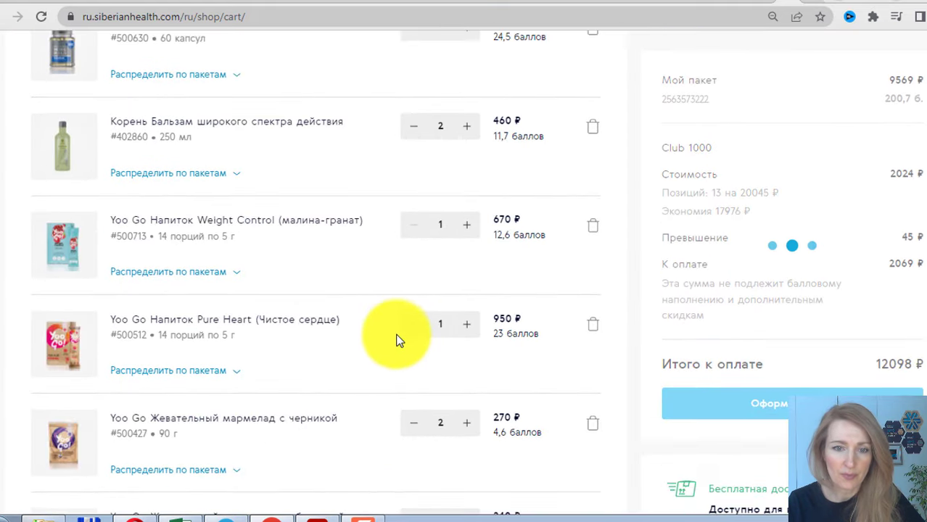
- Remove Yoo Go Напиток Pure Heart (Чистое сердце) and Горная лаванда Зубная паста Антибактериальная защита from the cart
click(593, 328)
scroll(506, 357, down, 6)
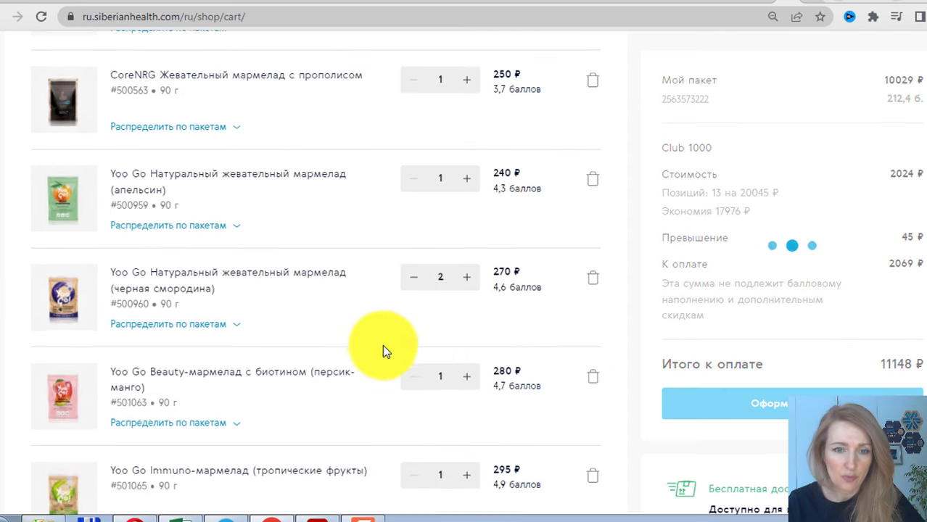
scroll(384, 350, down, 10)
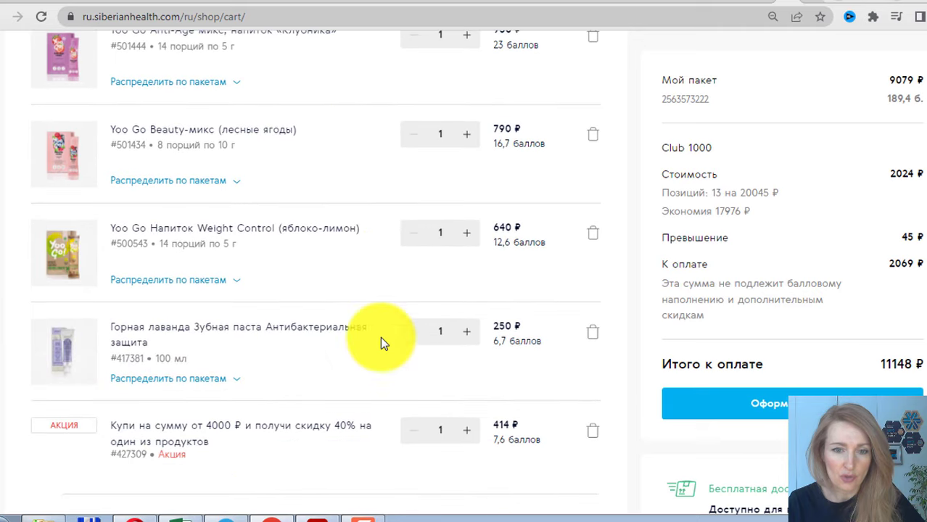
click(593, 335)
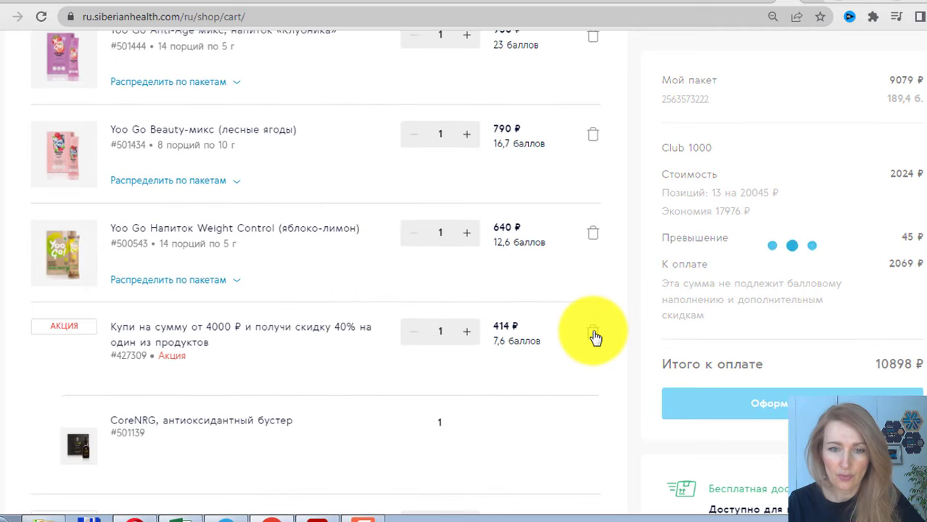
scroll(466, 317, up, 2)
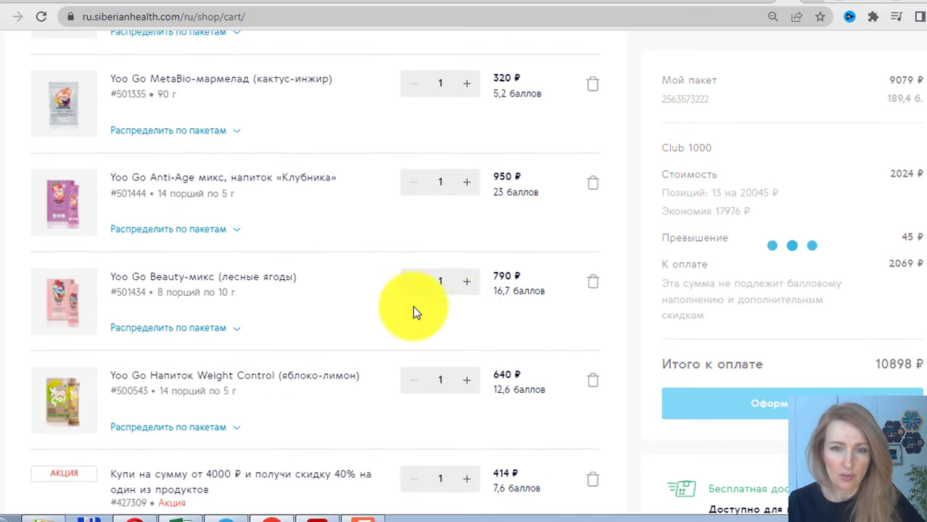
scroll(271, 287, down, 3)
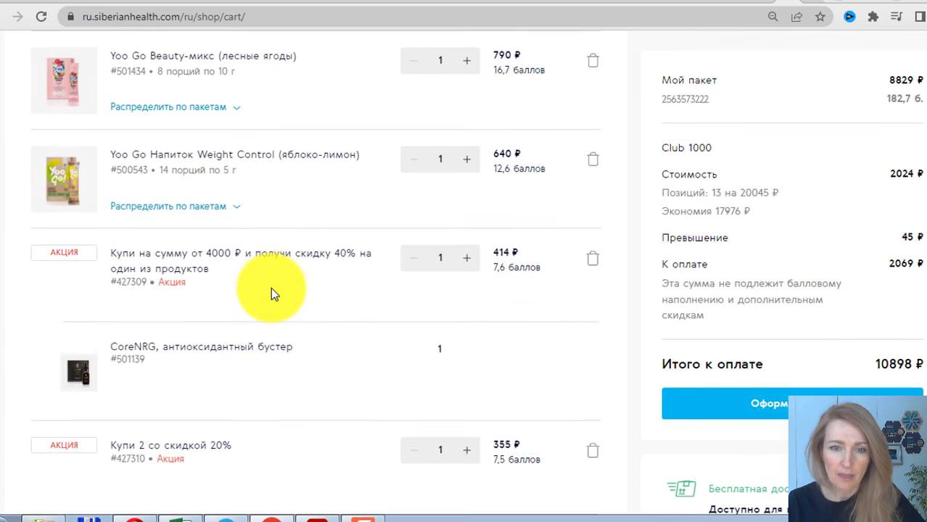
- Search the store for "синхровита" and add Хронобиологическая защита печени - Синхровитал IV to the cart
scroll(284, 248, up, 12)
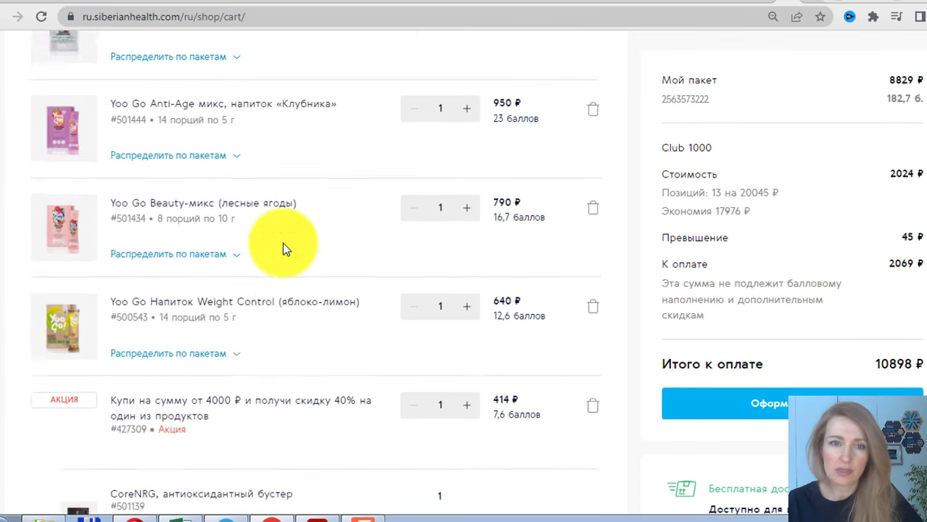
scroll(294, 290, up, 4)
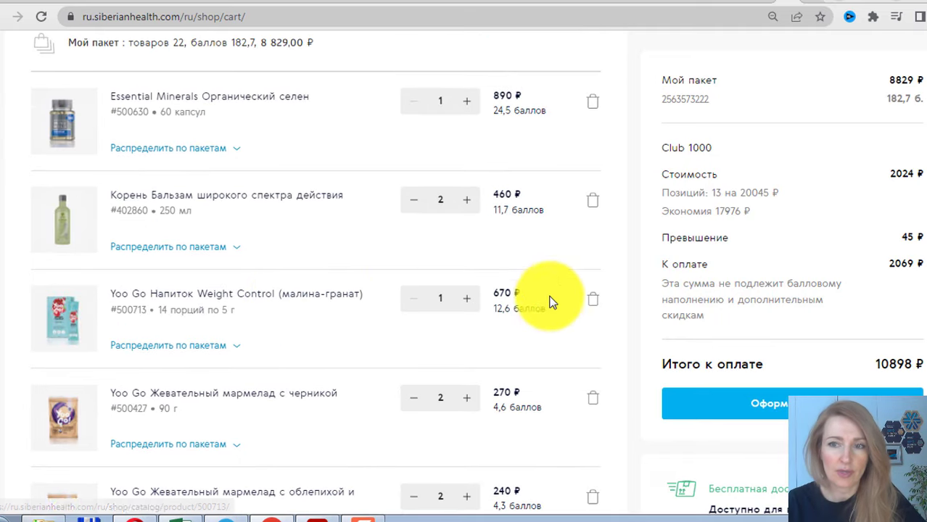
scroll(363, 284, up, 3)
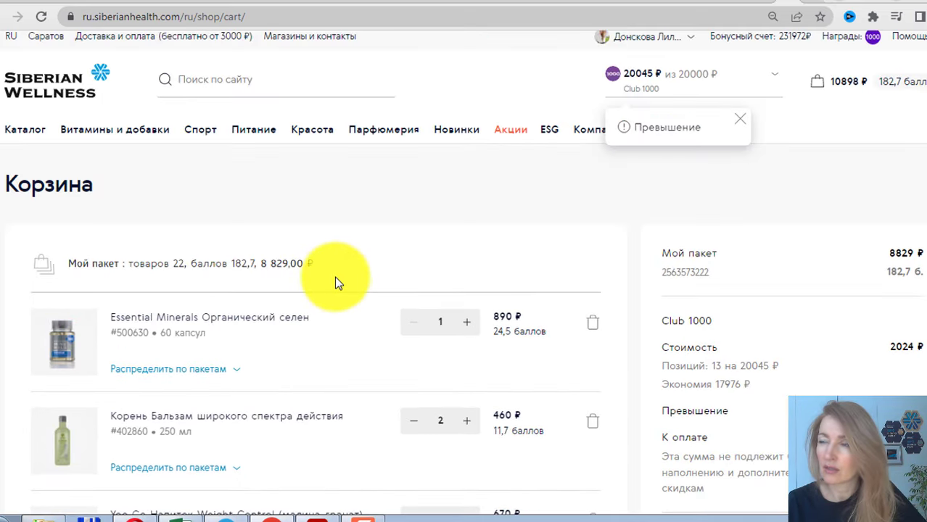
scroll(280, 238, up, 1)
click(207, 156)
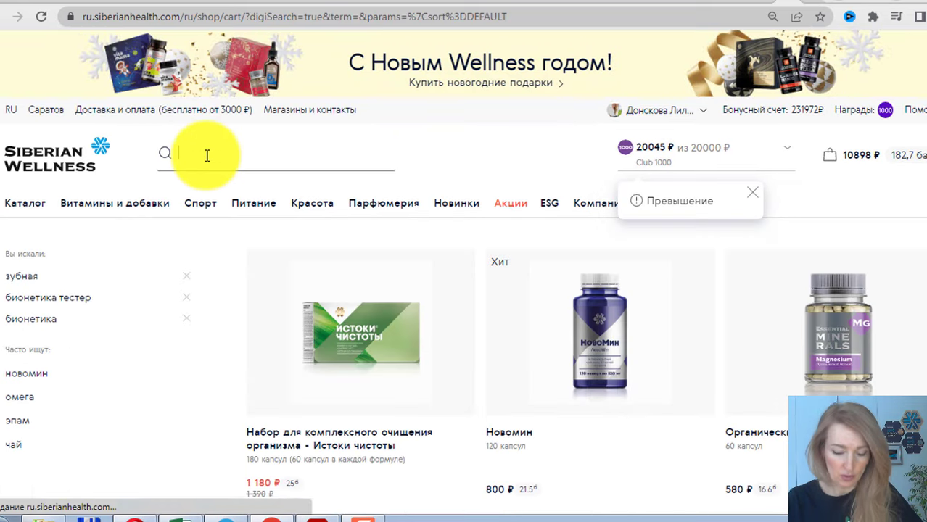
text(синхр)
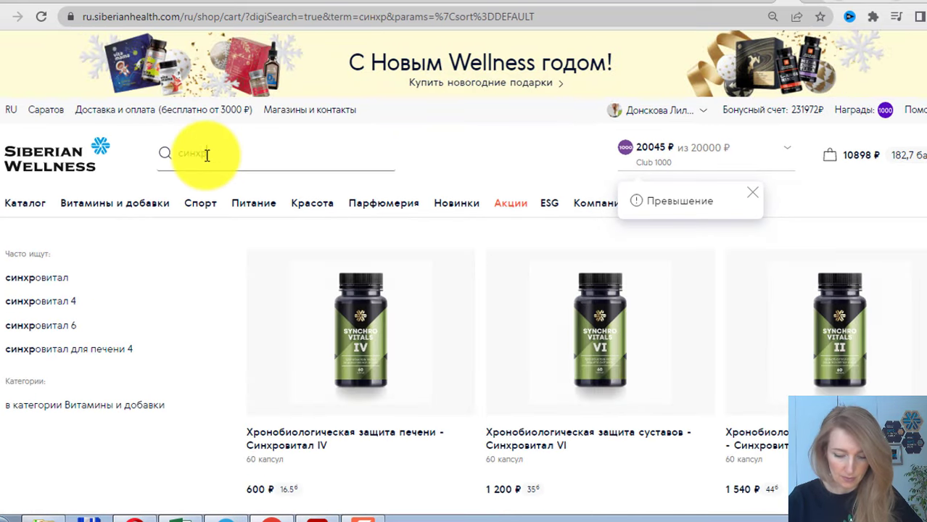
text(овита)
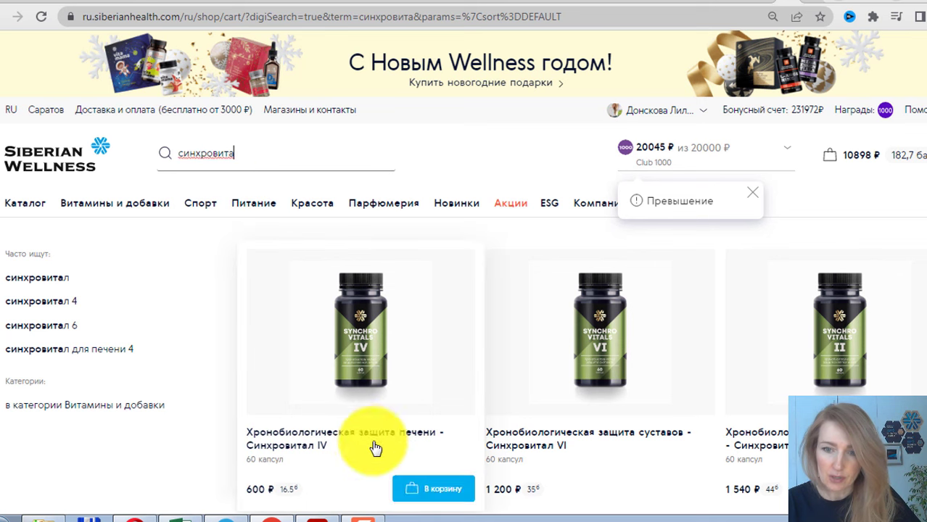
click(445, 494)
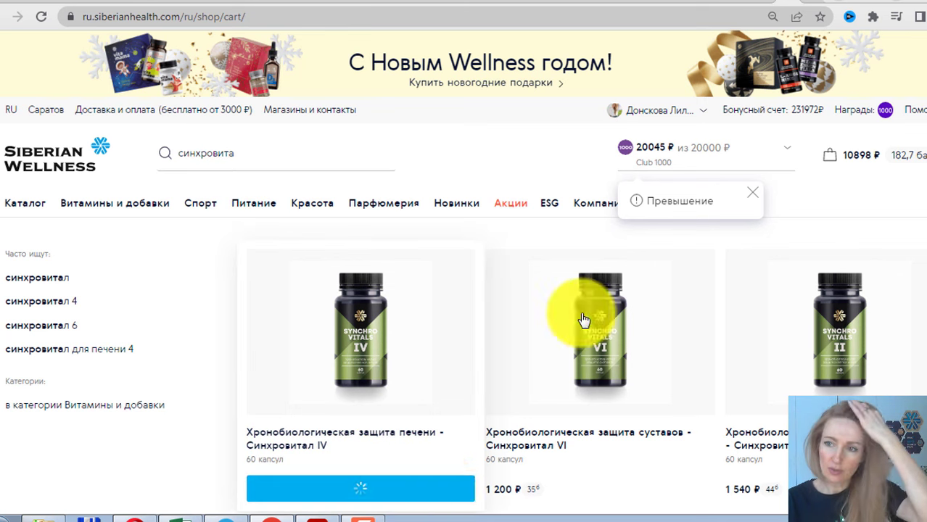
- In the cart, allocate one Синхровитал IV from the Club 1000 package to Мой пакет and delete its Club 1000 entry
click(912, 163)
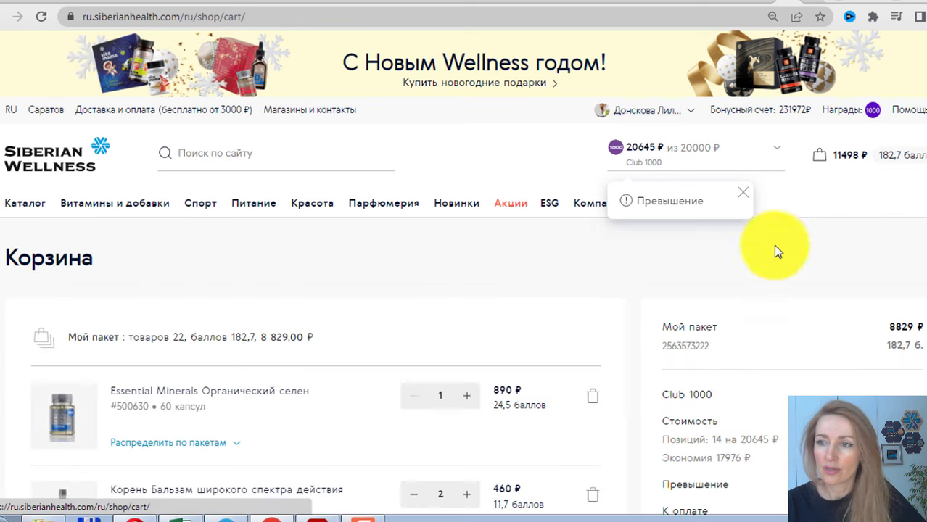
scroll(304, 354, down, 1)
scroll(301, 341, down, 15)
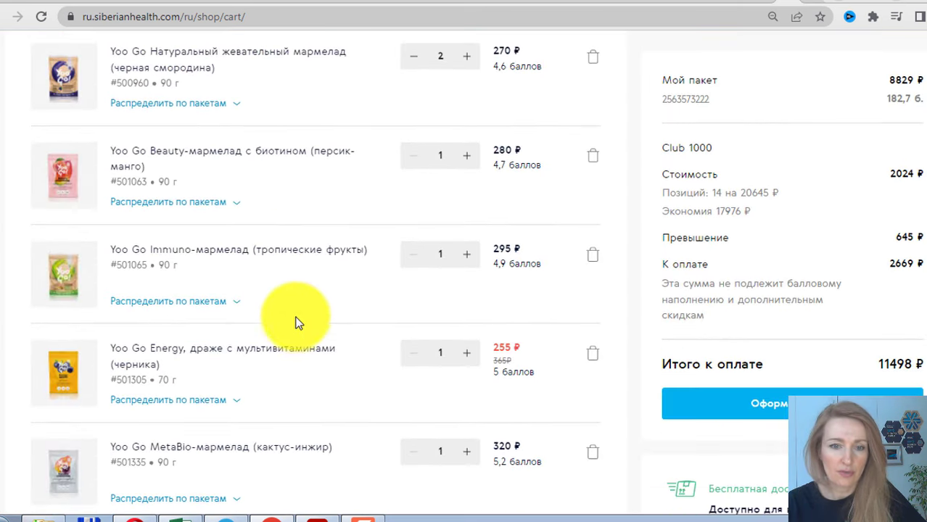
scroll(298, 308, down, 4)
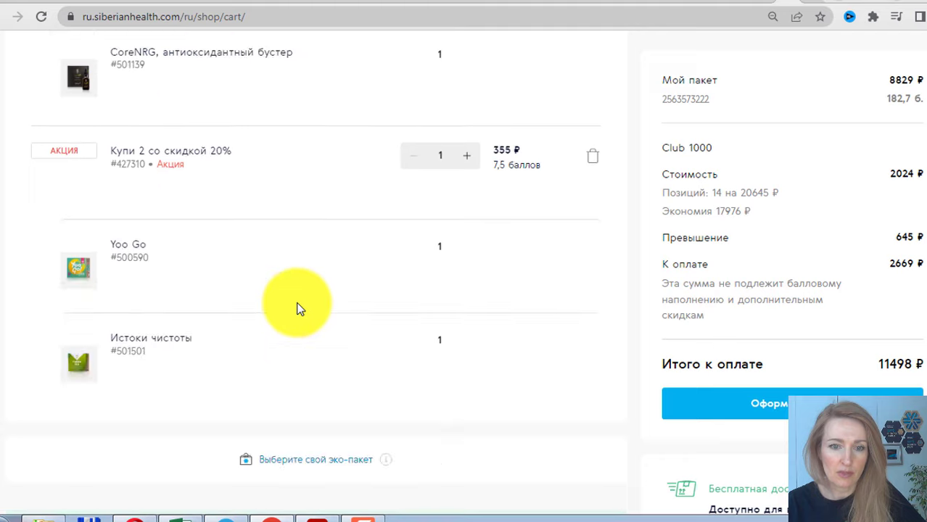
scroll(298, 308, up, 7)
scroll(298, 309, up, 8)
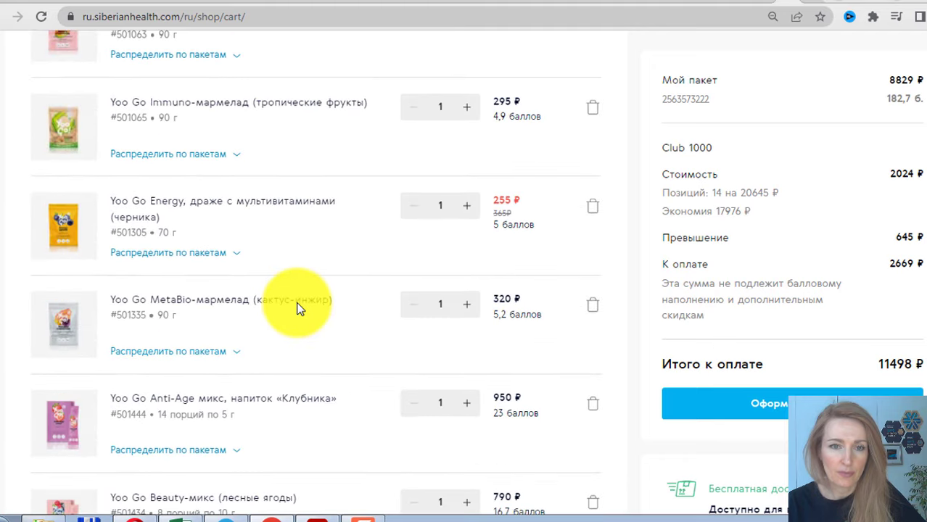
scroll(299, 305, down, 15)
scroll(301, 303, down, 5)
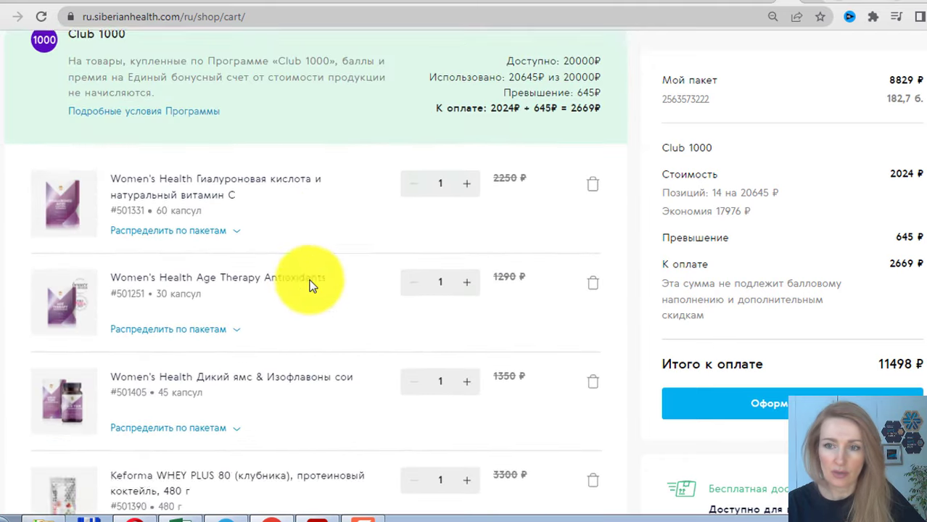
scroll(306, 273, up, 1)
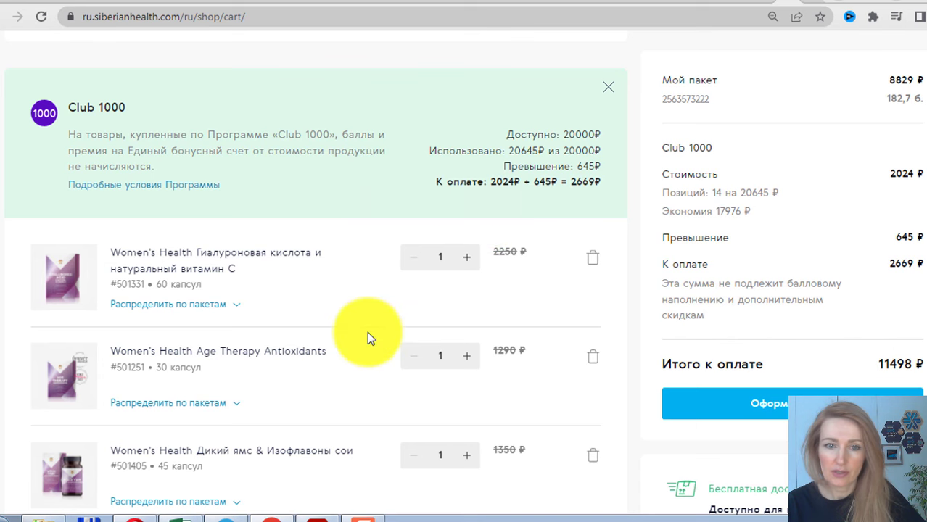
scroll(367, 332, down, 10)
scroll(324, 295, down, 8)
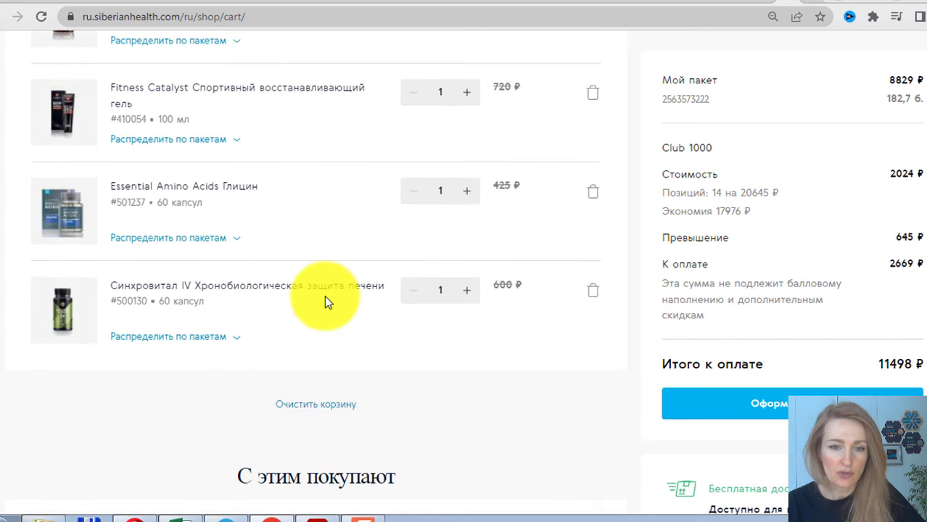
click(182, 342)
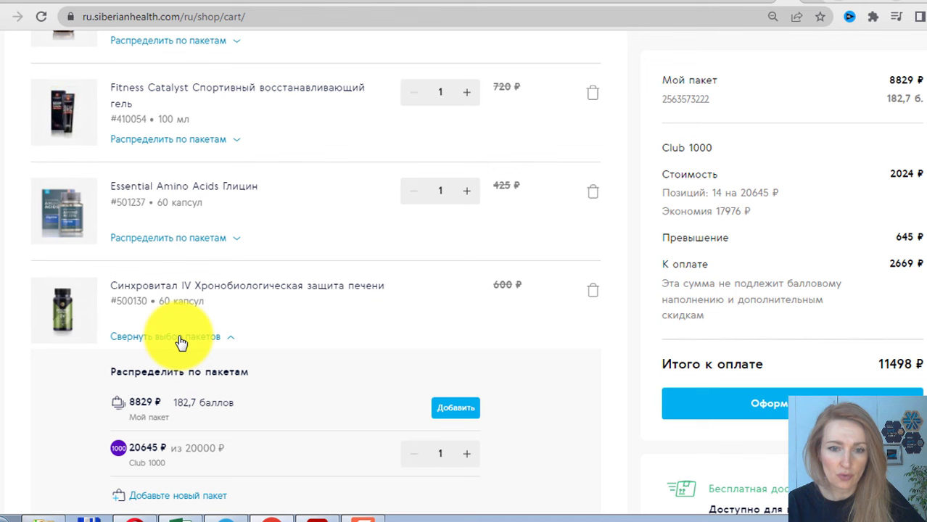
click(460, 411)
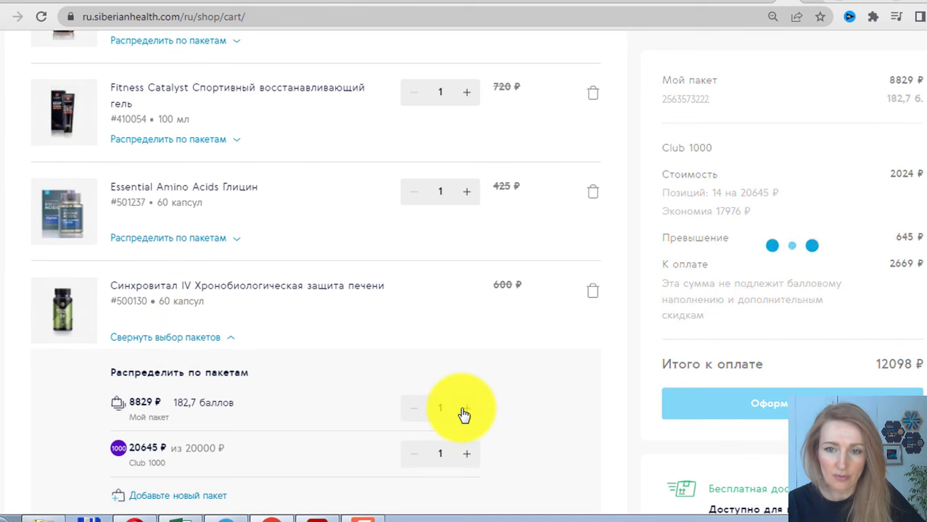
click(593, 296)
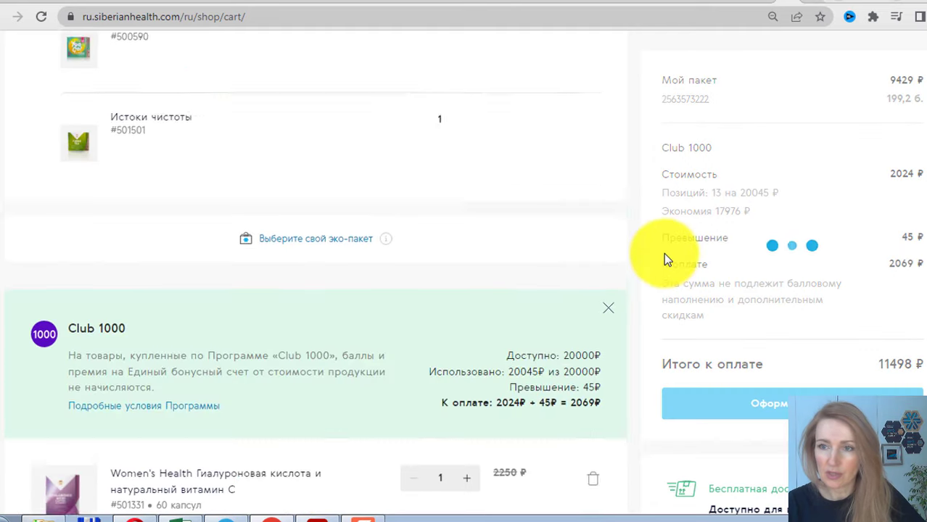
- Switch the active package from Club 1000 to Мой пакет
scroll(665, 259, up, 20)
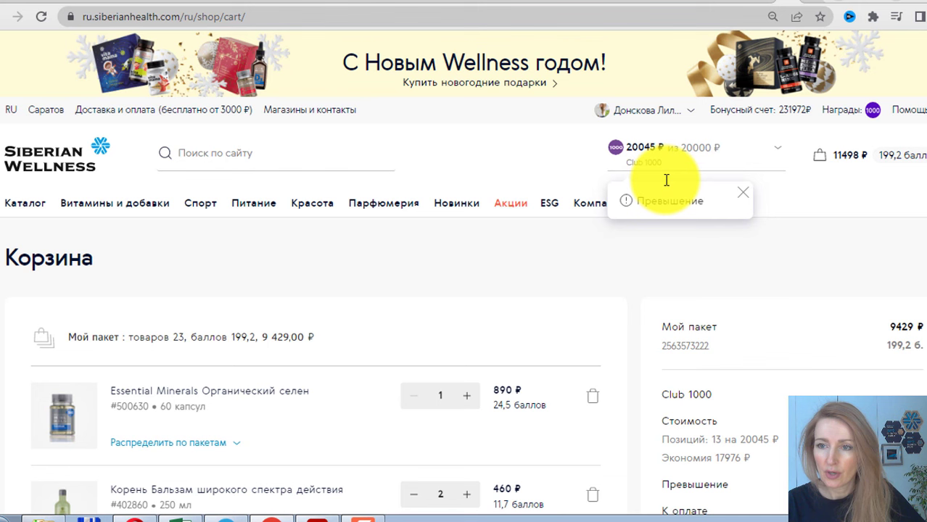
click(742, 161)
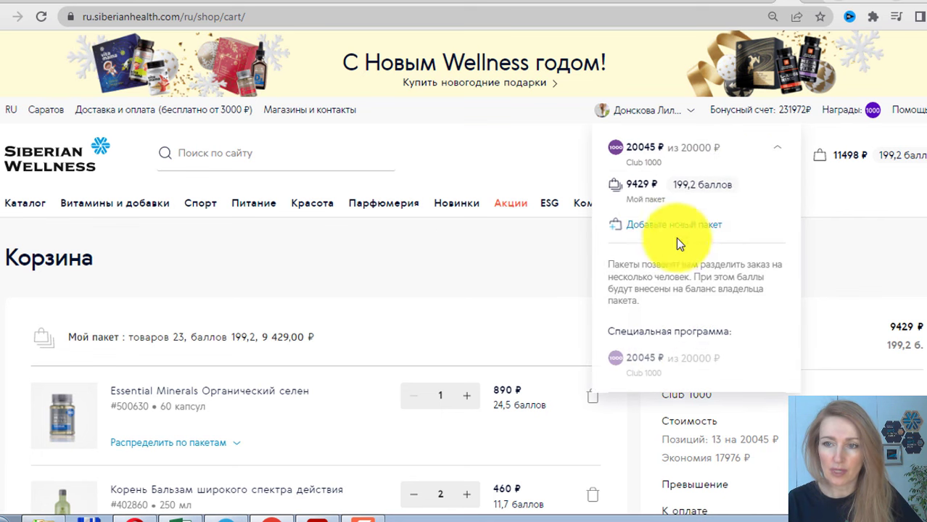
click(696, 197)
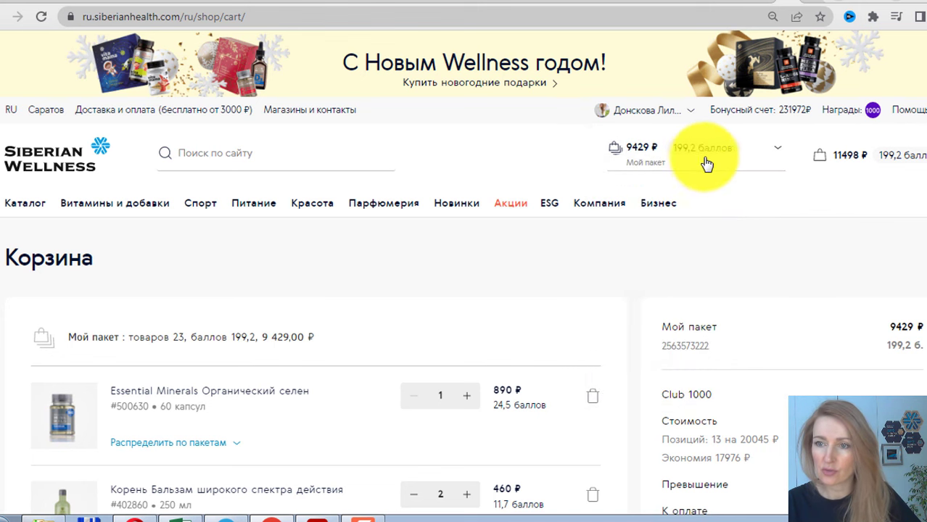
- Proceed to checkout and choose courier delivery to a saved address
scroll(312, 363, down, 2)
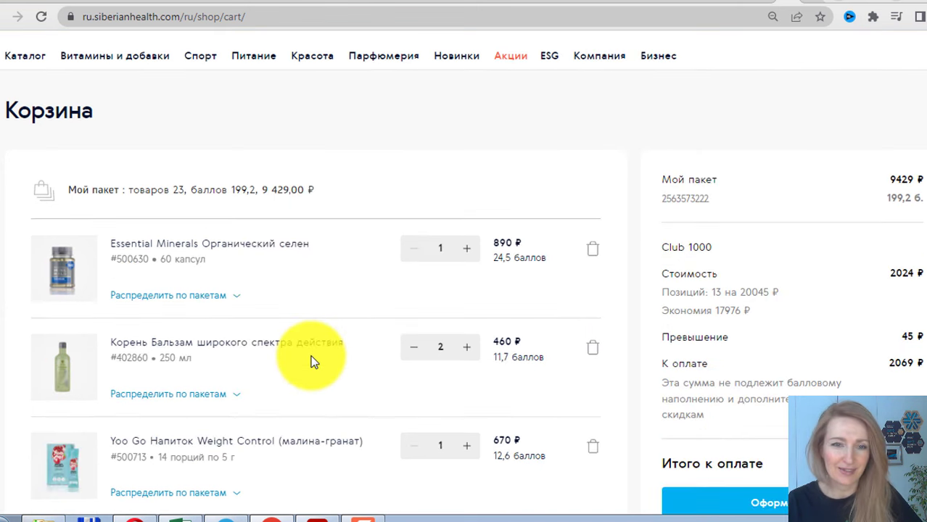
scroll(314, 352, down, 4)
scroll(314, 345, down, 6)
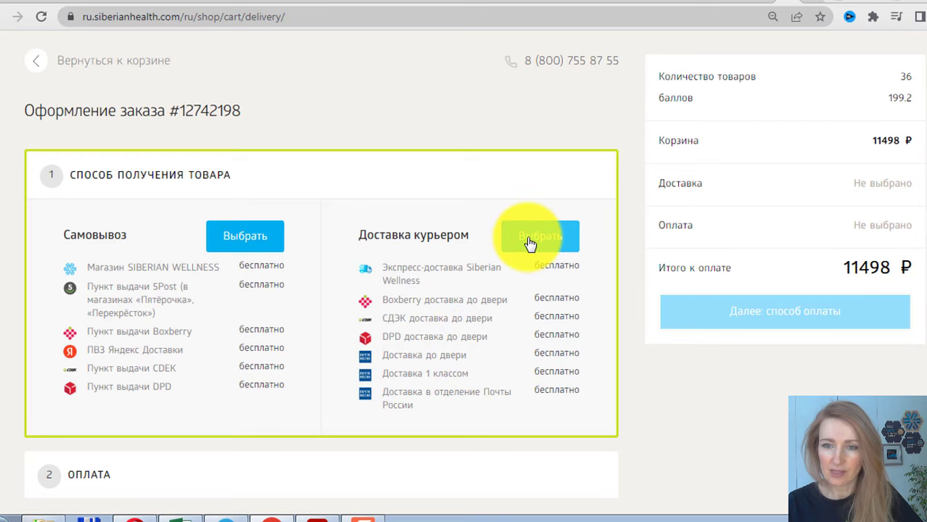
click(528, 242)
scroll(494, 301, down, 5)
scroll(497, 305, down, 10)
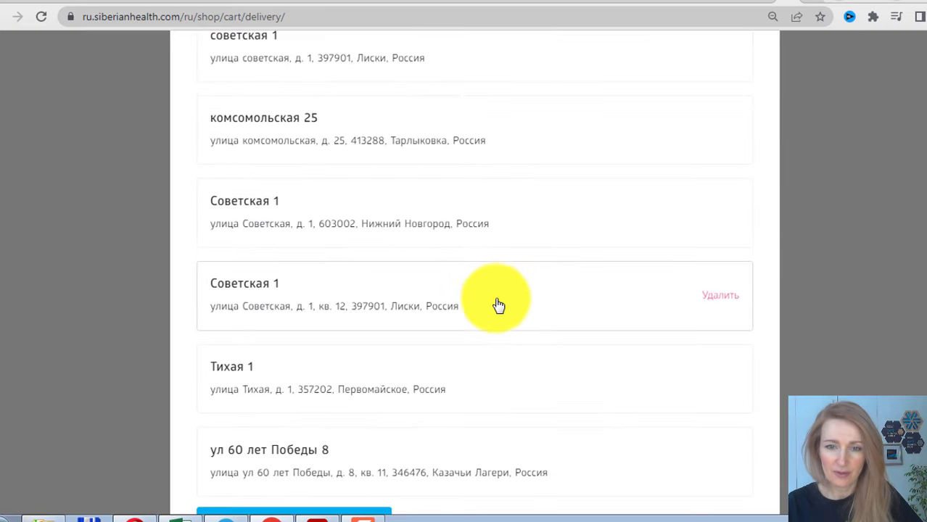
click(488, 285)
scroll(406, 282, down, 1)
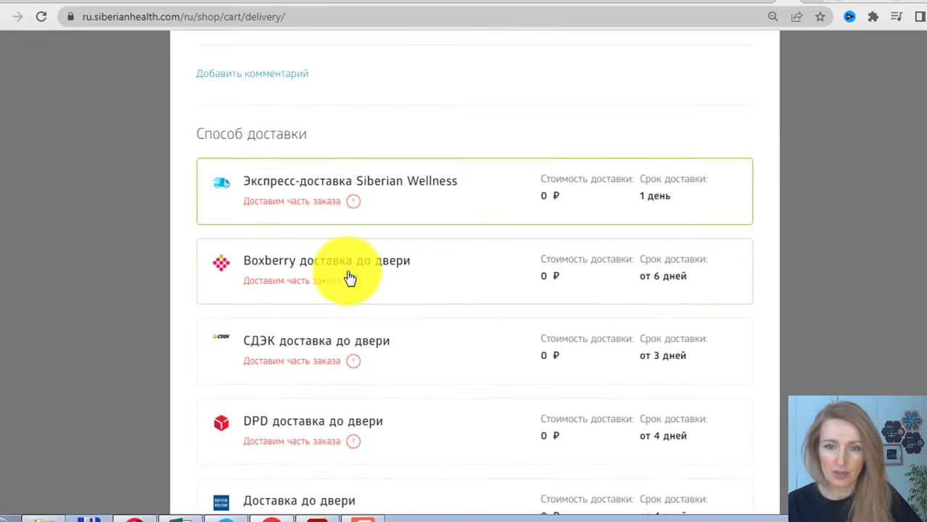
- Examine what СДЭК доставка до двери cannot deliver, close the list, and remove Yoo Go Beauty-микс (лесные ягоды) from the cart
click(314, 353)
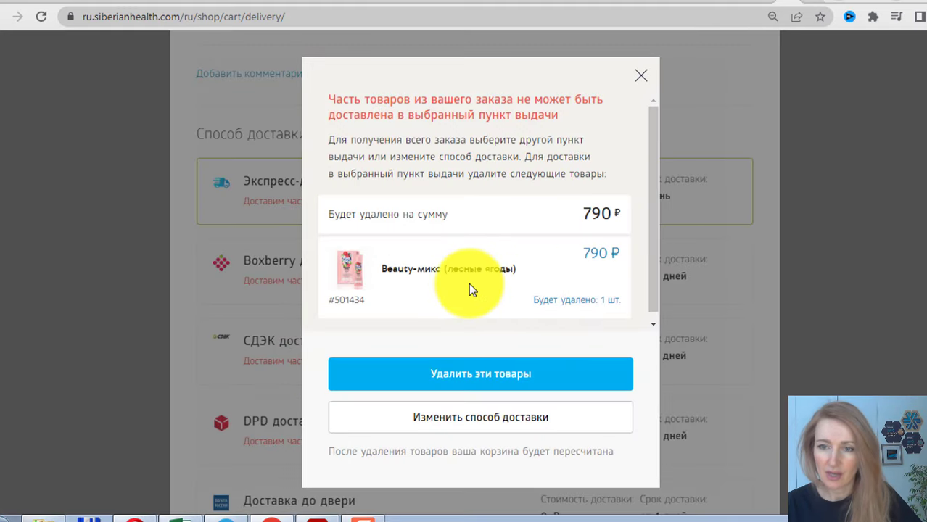
scroll(469, 279, down, 1)
click(639, 78)
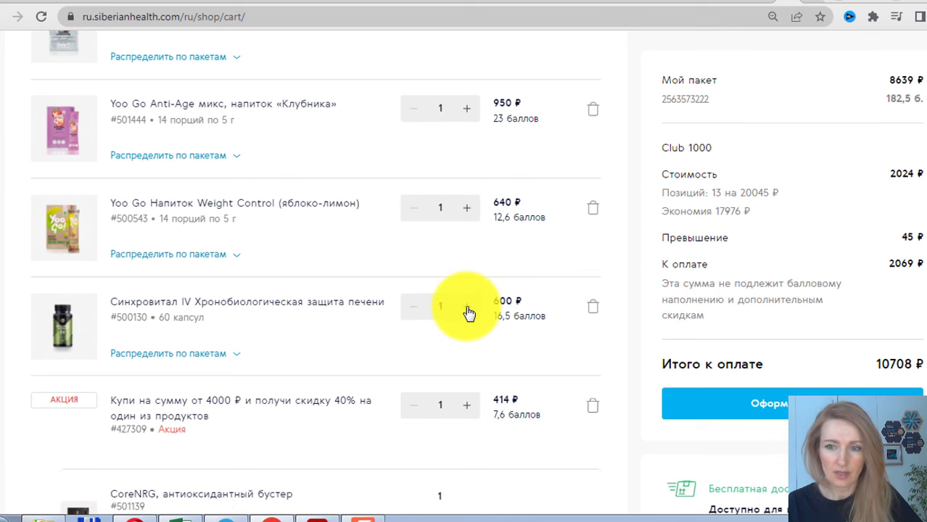
- Set the quantity of Синхровитал IV Хронобиологическая защита печени to 2 and review the updated cart
click(466, 307)
scroll(491, 345, down, 3)
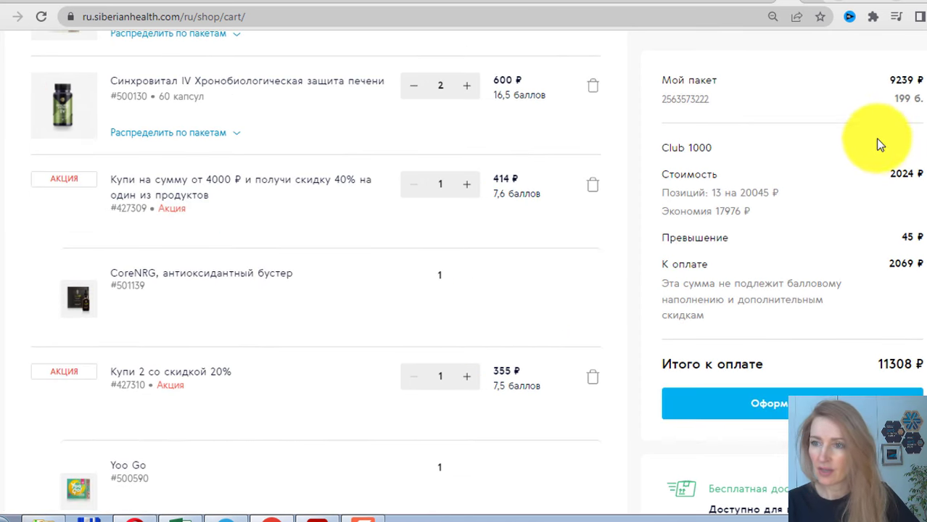
scroll(890, 140, up, 3)
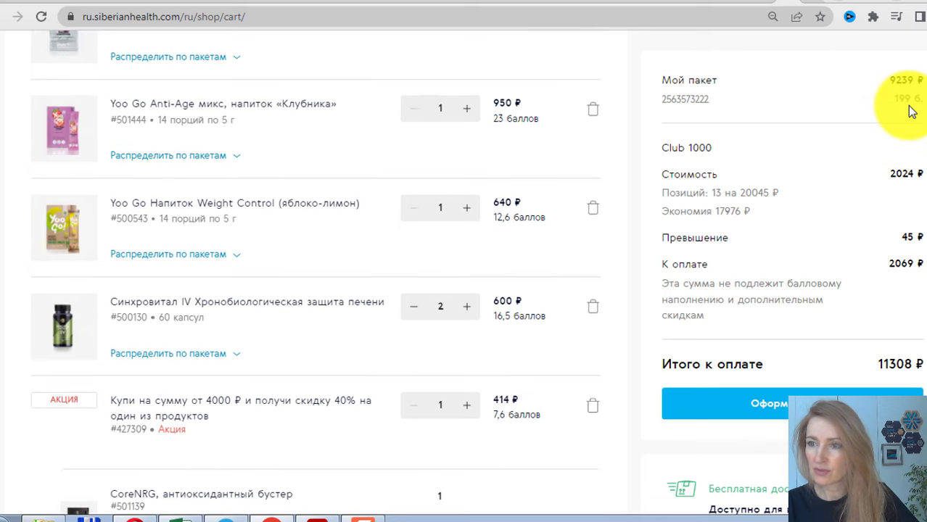
scroll(247, 252, up, 4)
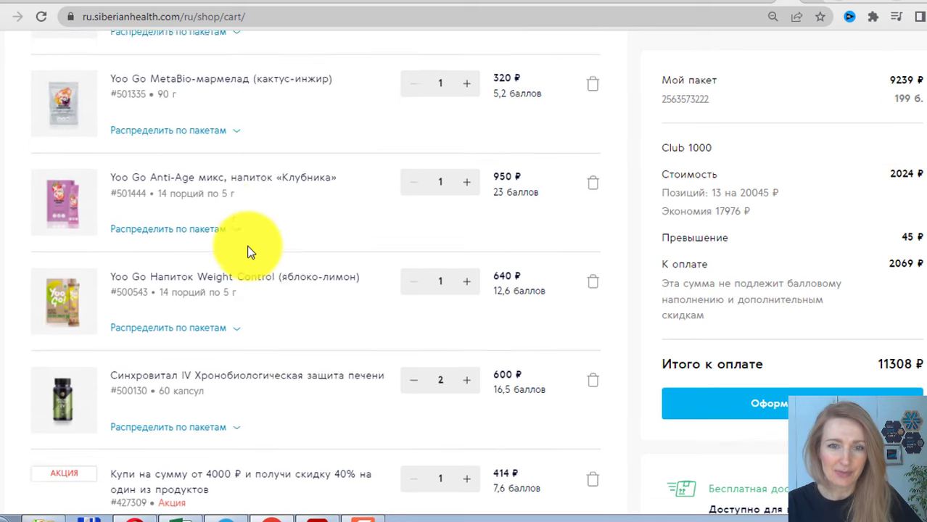
scroll(248, 251, up, 2)
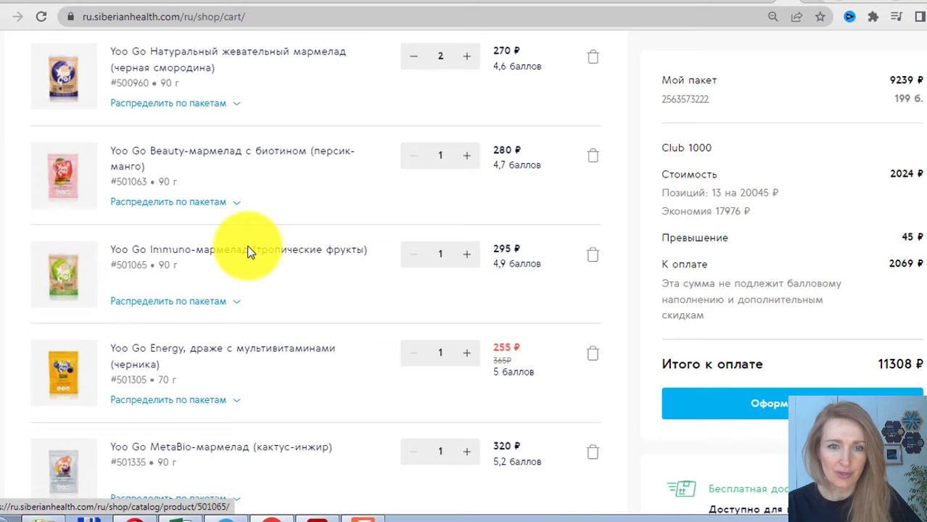
- Set the quantity of Yoo Go Жевательный мармелад с черникой to 3 and review the rest of the cart
scroll(247, 252, up, 4)
scroll(247, 252, up, 2)
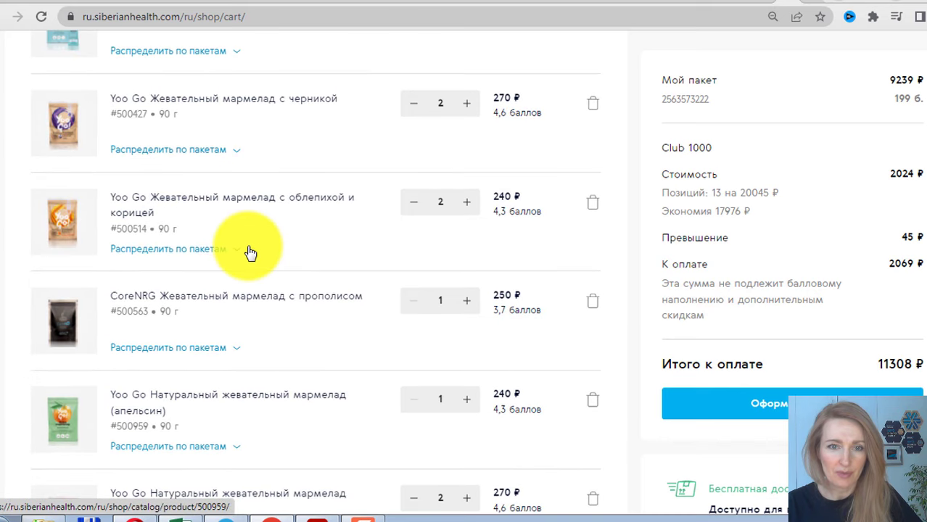
scroll(248, 250, up, 2)
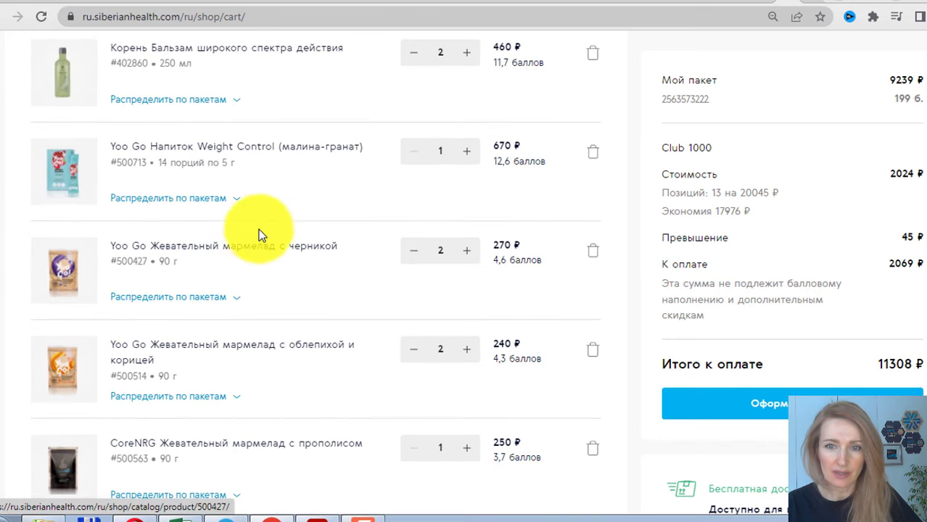
click(468, 256)
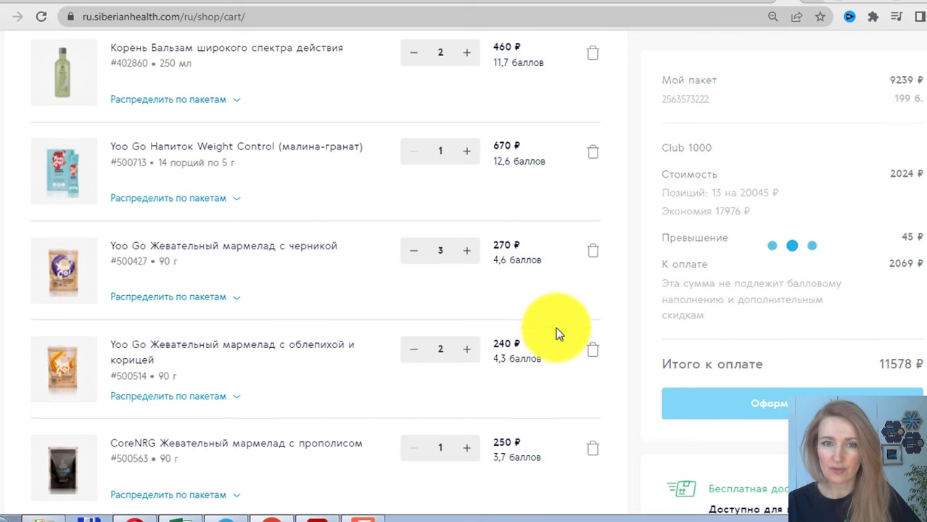
scroll(378, 320, up, 3)
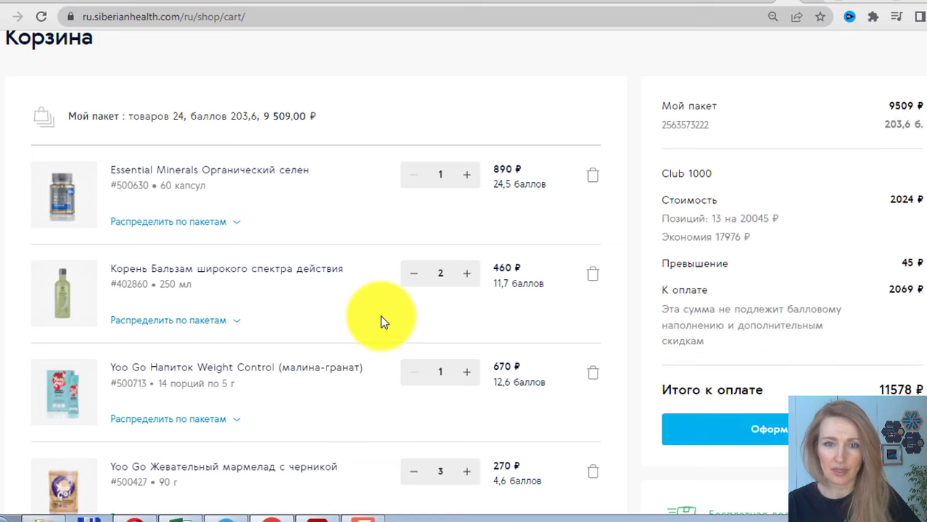
scroll(382, 317, down, 5)
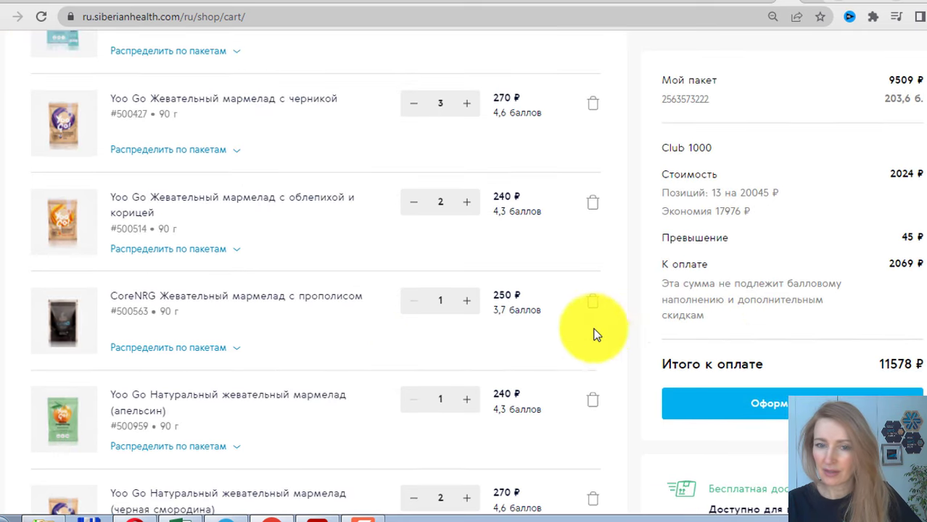
scroll(365, 320, down, 15)
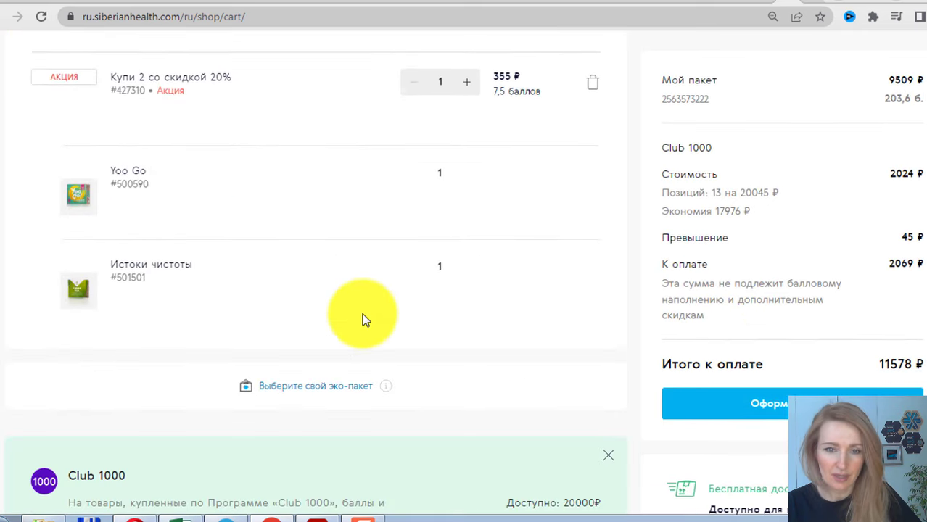
scroll(362, 313, down, 8)
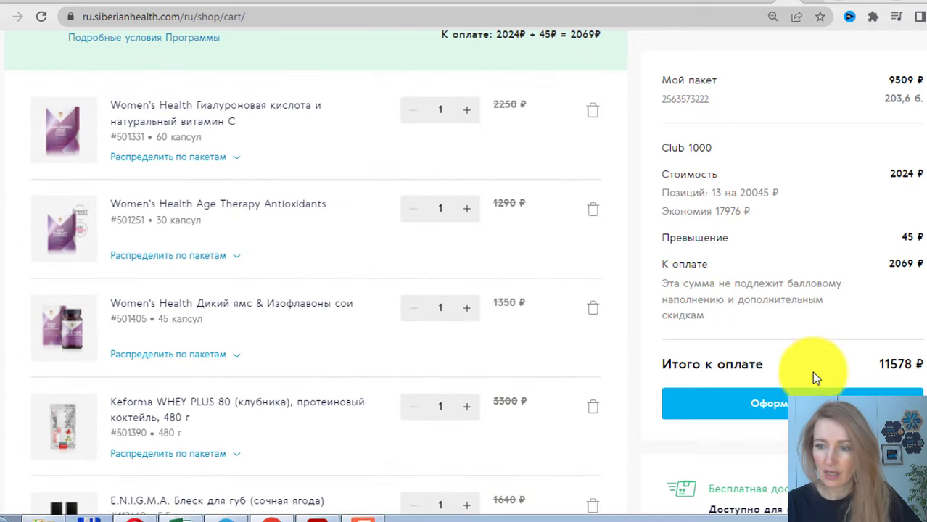
- Proceed to checkout and choose courier delivery with СДЭК доставка до двери to the main saved address
click(800, 402)
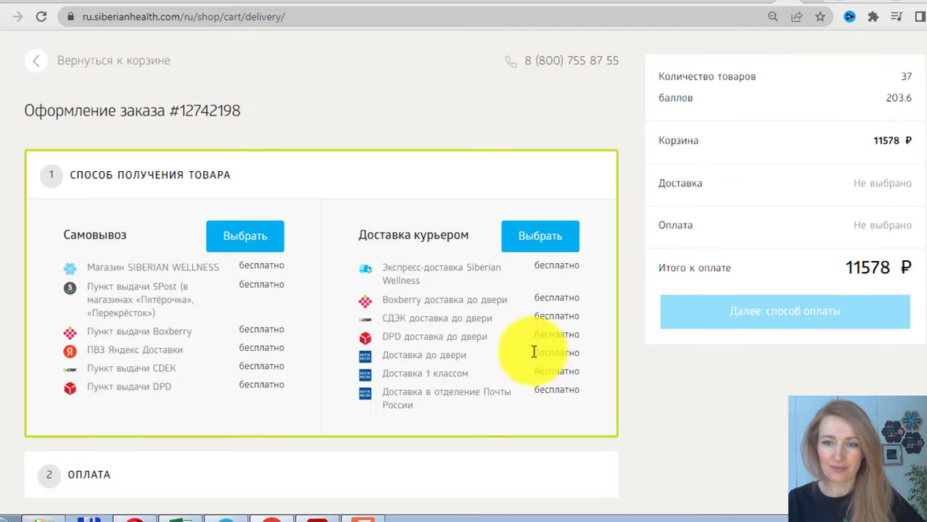
click(541, 240)
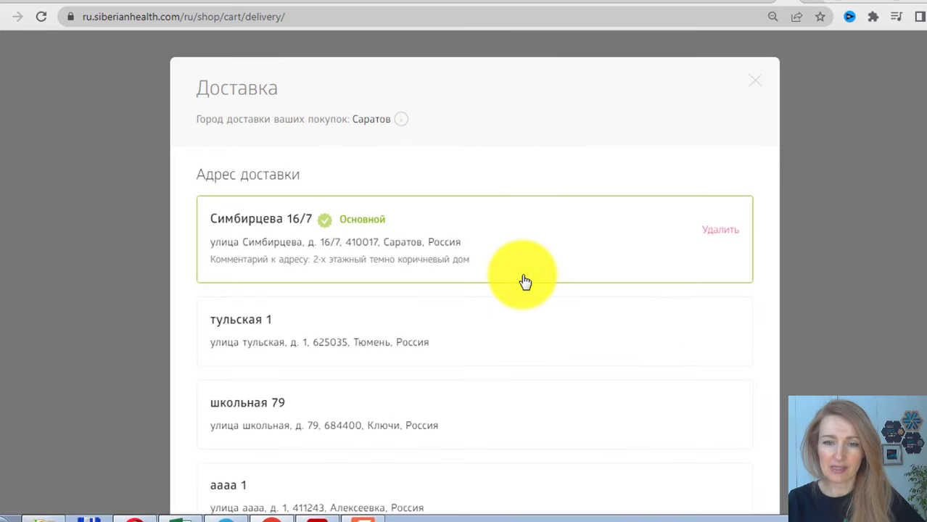
scroll(521, 224, down, 12)
scroll(447, 270, down, 8)
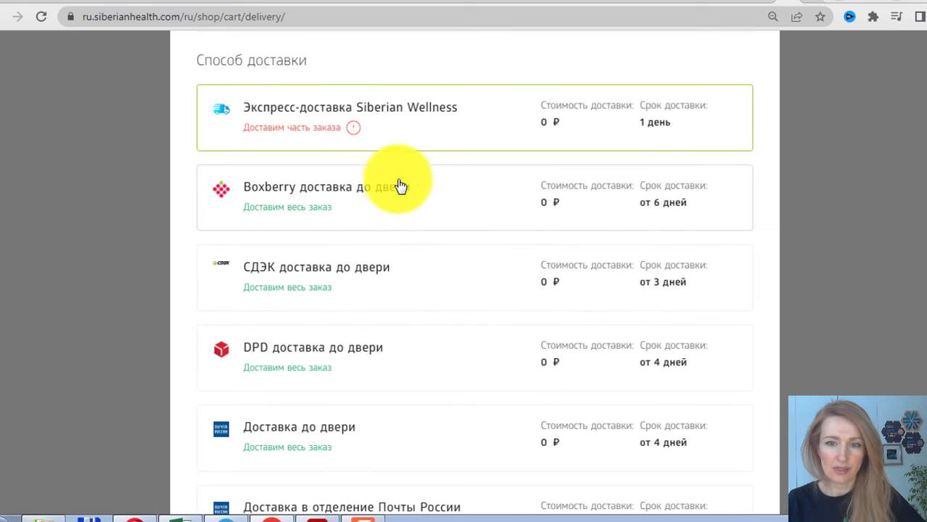
click(358, 287)
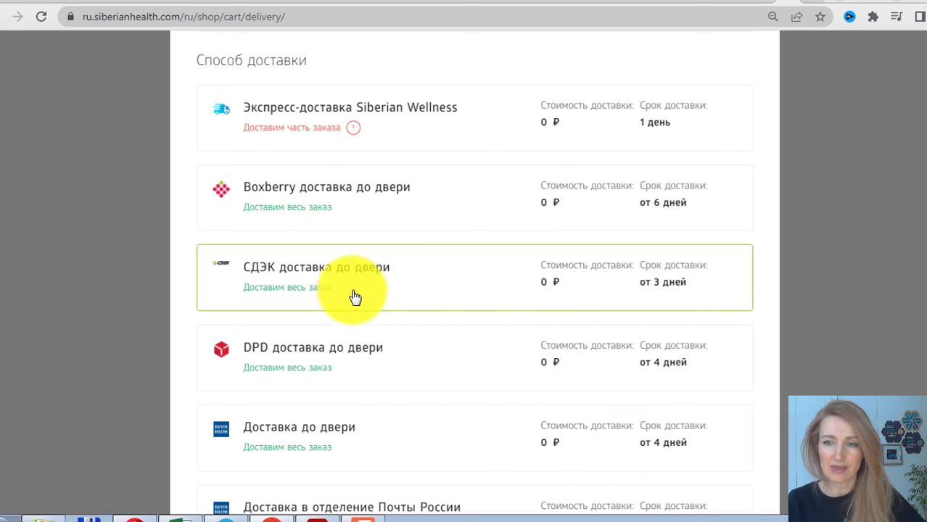
scroll(356, 301, down, 5)
click(477, 448)
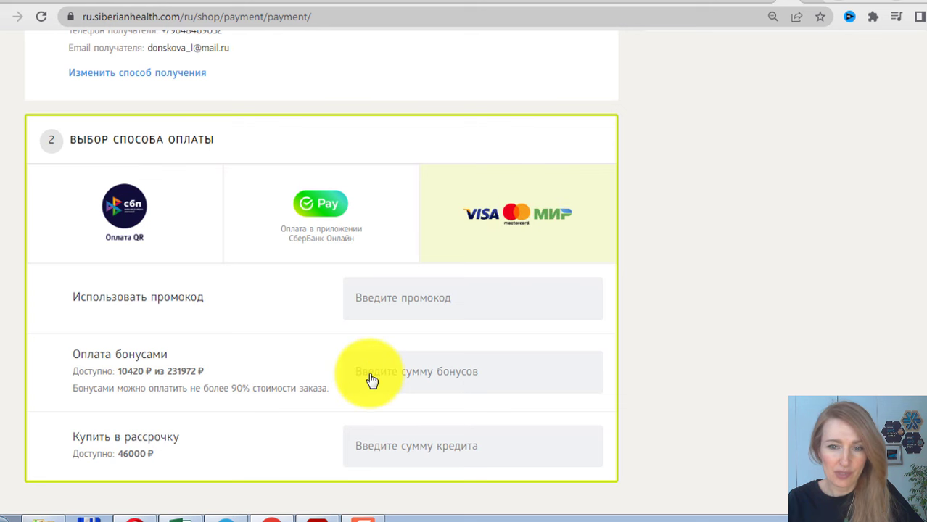
- Apply 10420 ₽ of bonuses to the order payment and review the order summary
click(373, 380)
text(10)
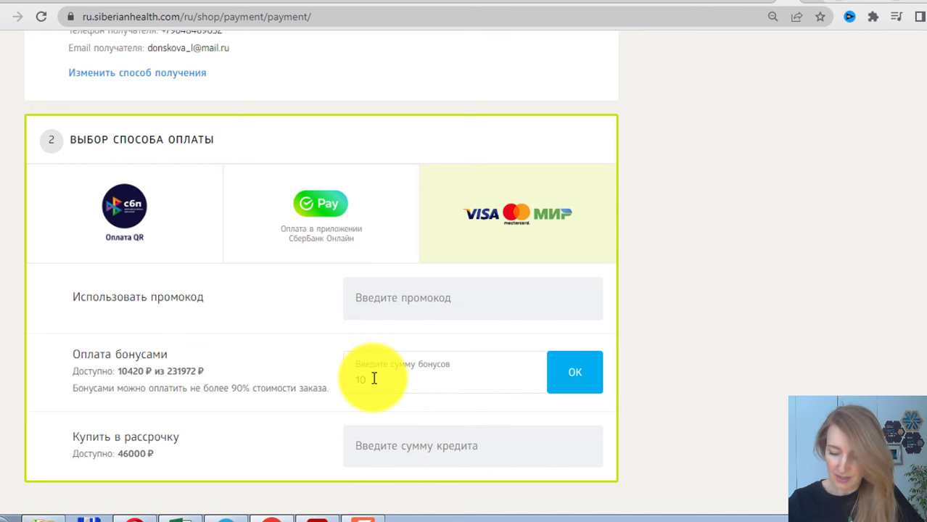
text(420)
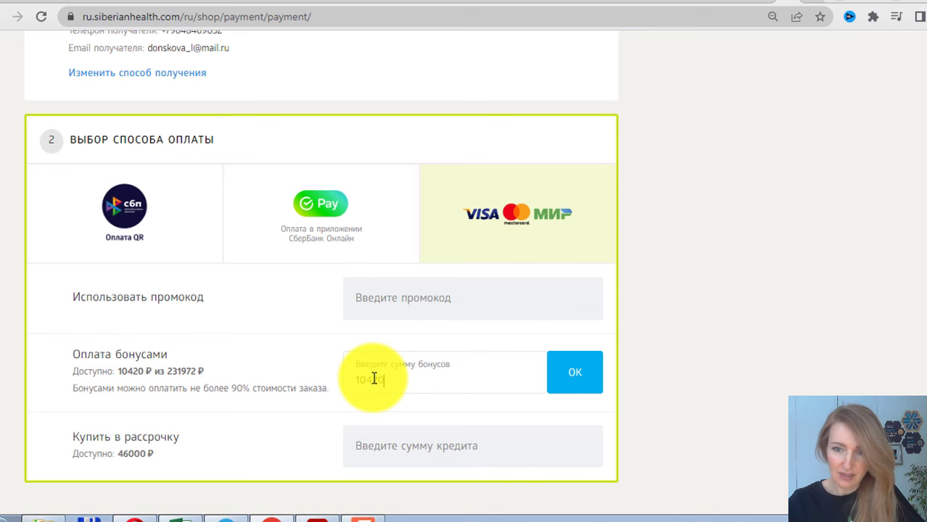
click(564, 382)
scroll(877, 237, up, 1)
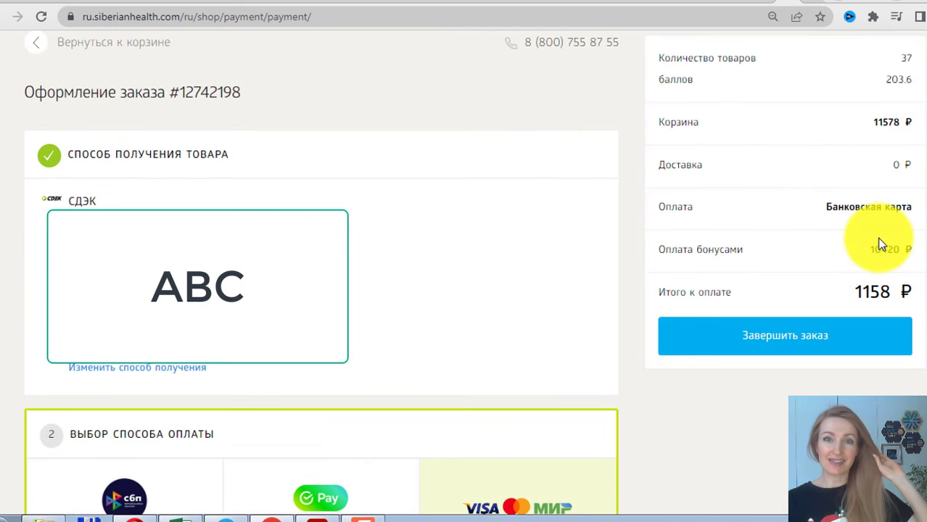